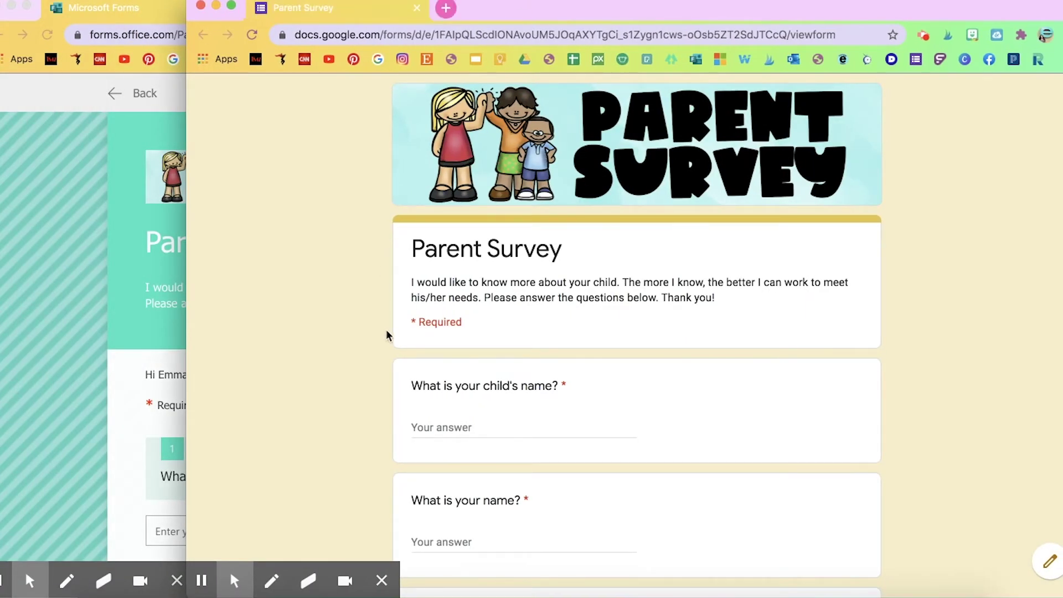
Look through the questions of the Parent Survey in its Google Forms version.
scroll(387, 336, down, 2)
scroll(387, 335, down, 3)
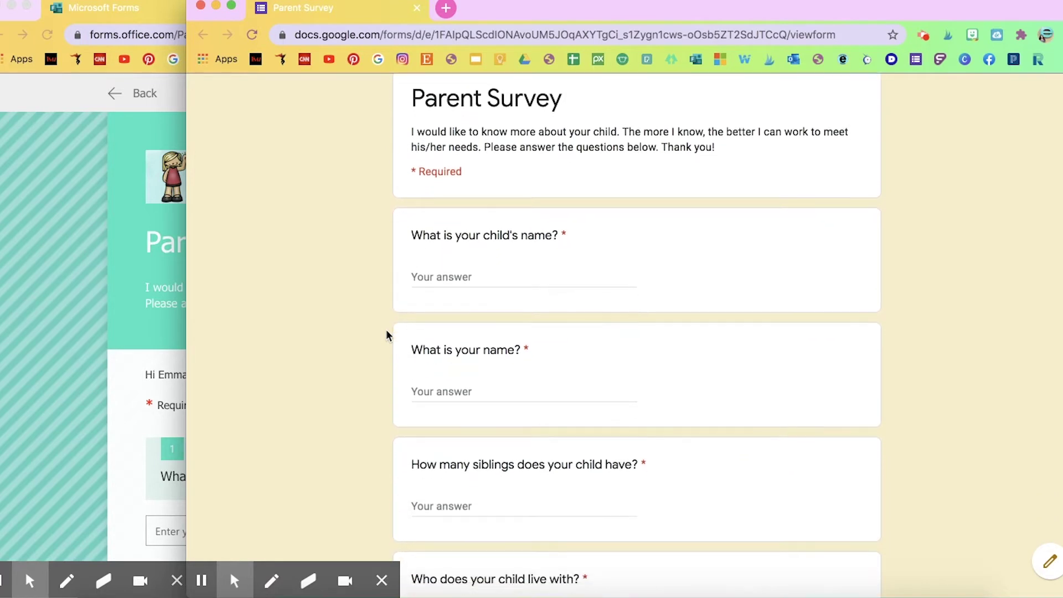
scroll(386, 335, down, 3)
scroll(386, 335, down, 4)
scroll(387, 335, down, 1)
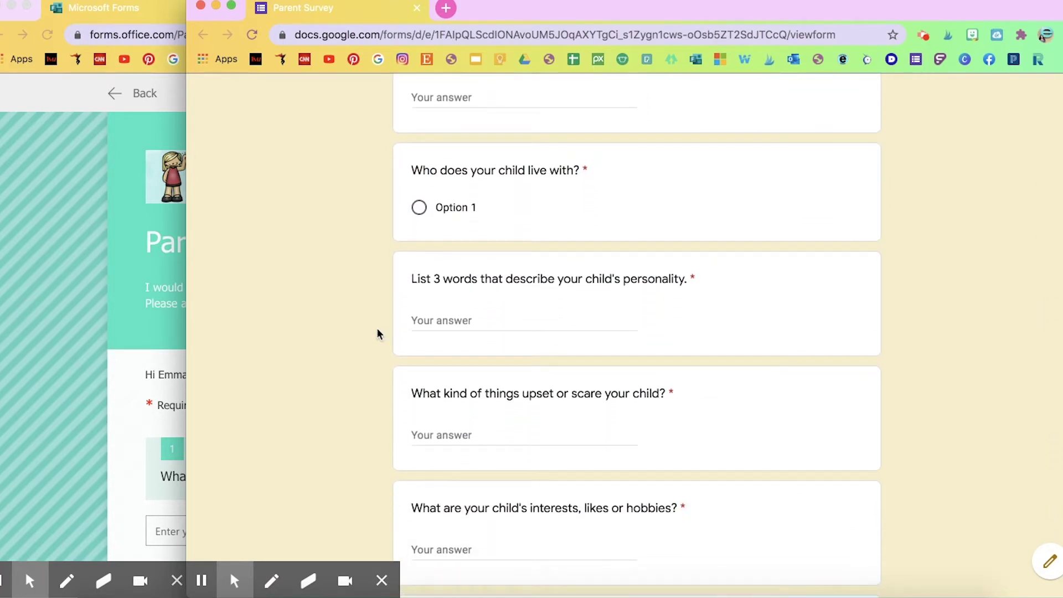
Switch to the Microsoft Forms preview of the Parent Survey and look over its first questions.
click(97, 308)
scroll(98, 308, down, 4)
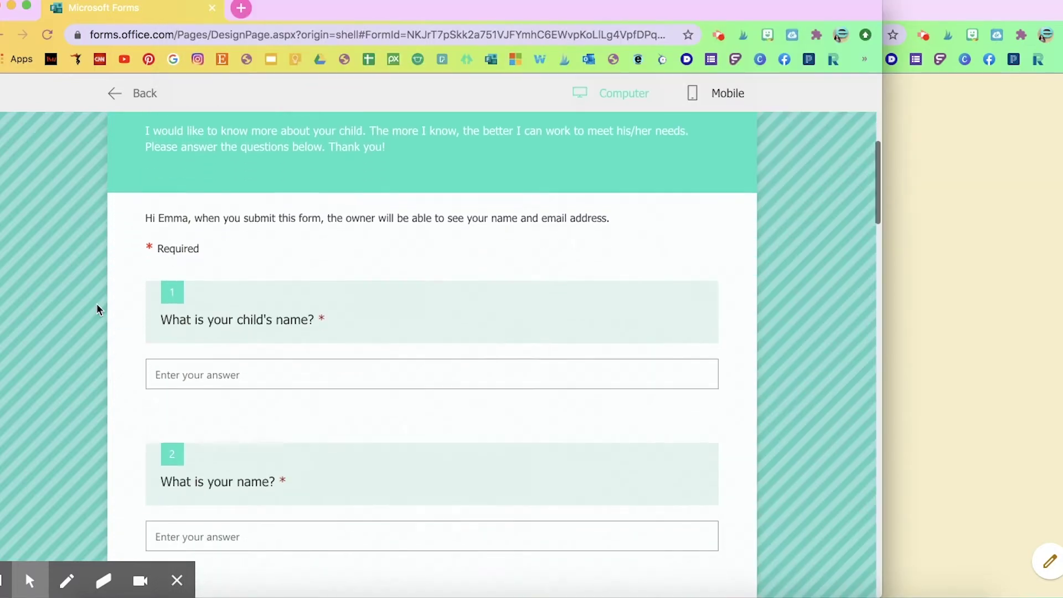
scroll(97, 303, down, 3)
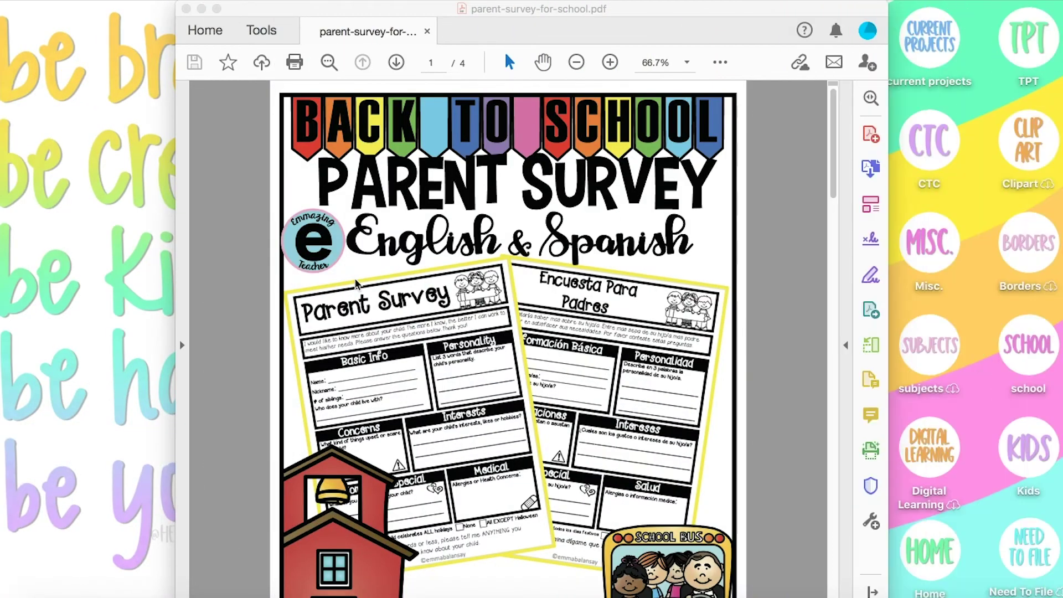
Look through the printable parent-survey-for-school.pdf from its cover page to the English survey page.
scroll(357, 284, down, 5)
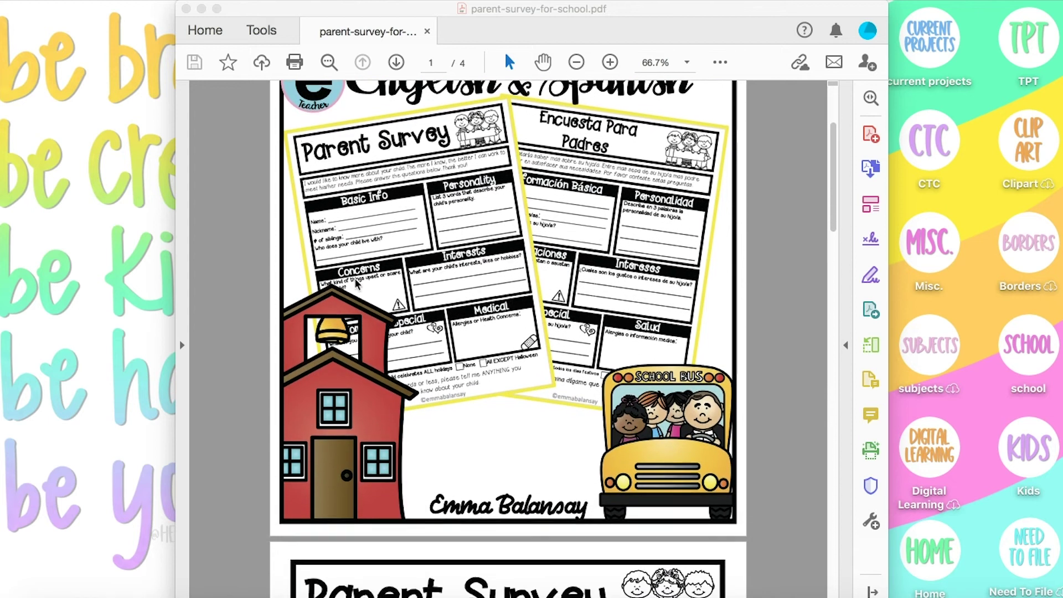
scroll(357, 283, down, 5)
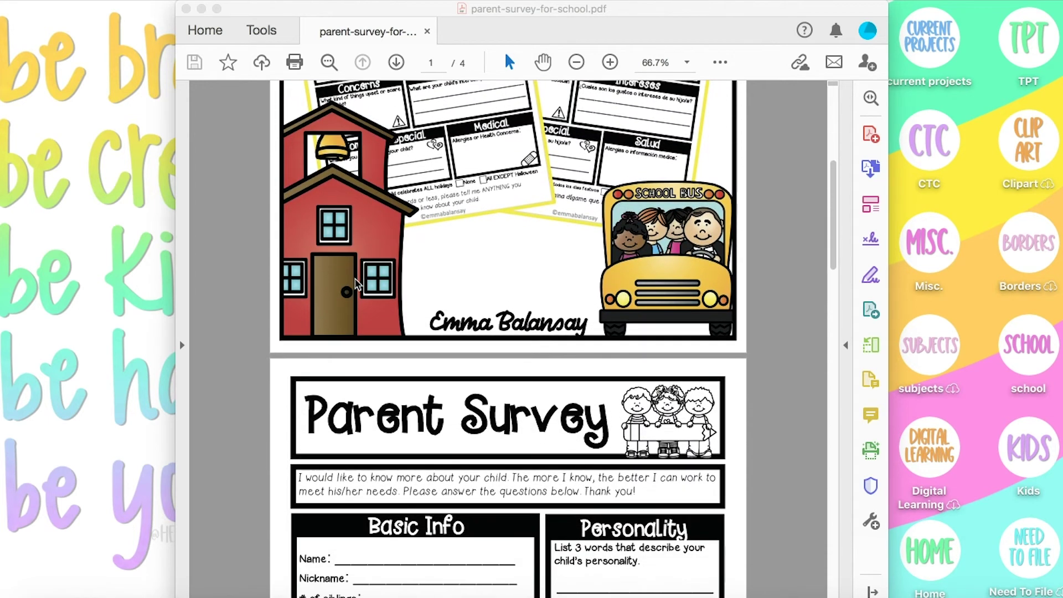
scroll(357, 284, down, 8)
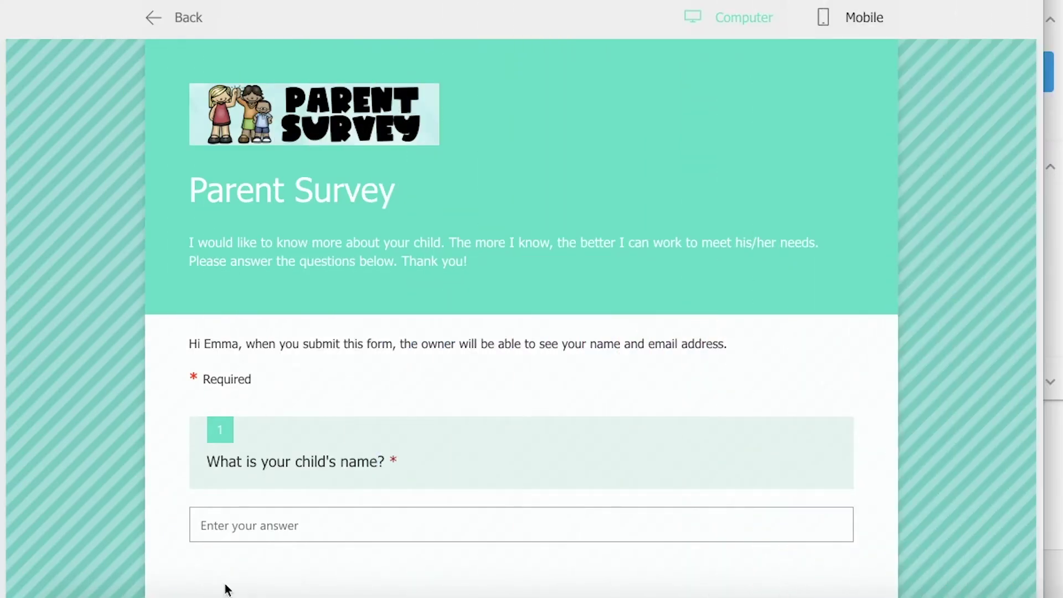
Review all twelve Parent Survey questions in the Microsoft Forms computer preview and return to the survey header.
scroll(444, 501, down, 5)
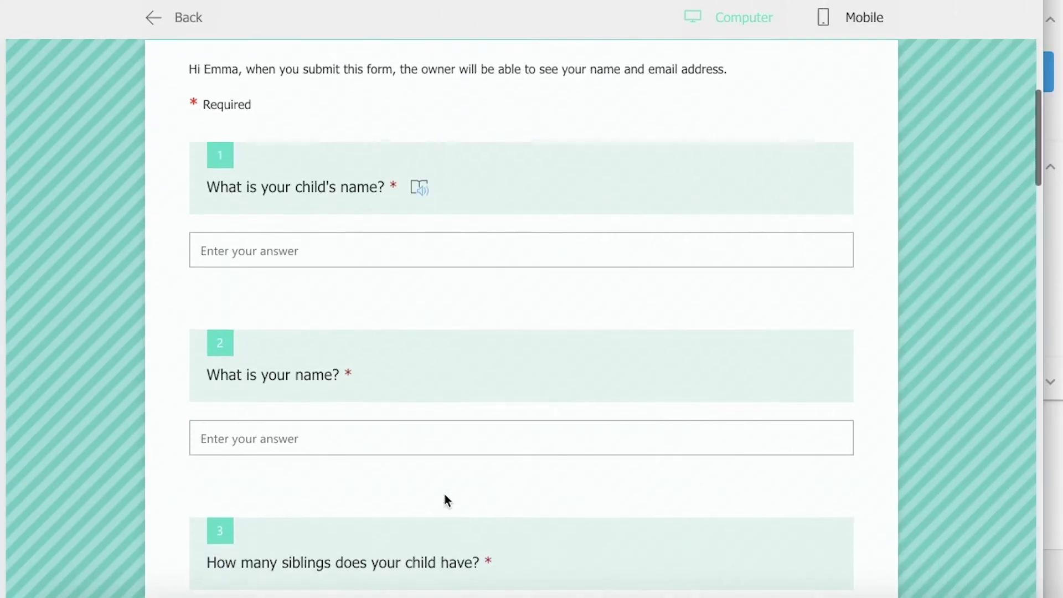
scroll(446, 500, down, 12)
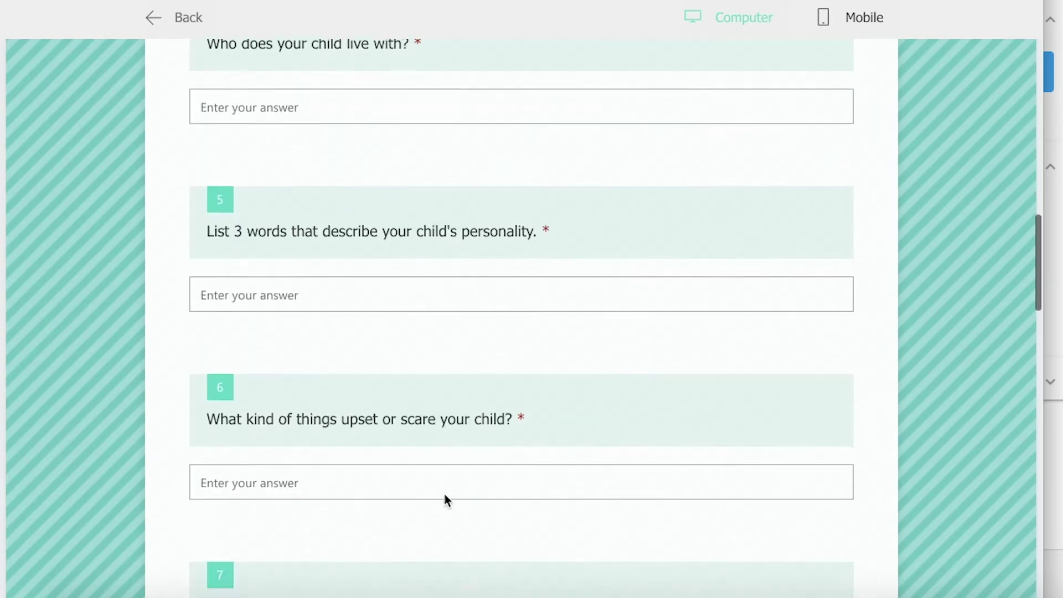
scroll(445, 497, down, 7)
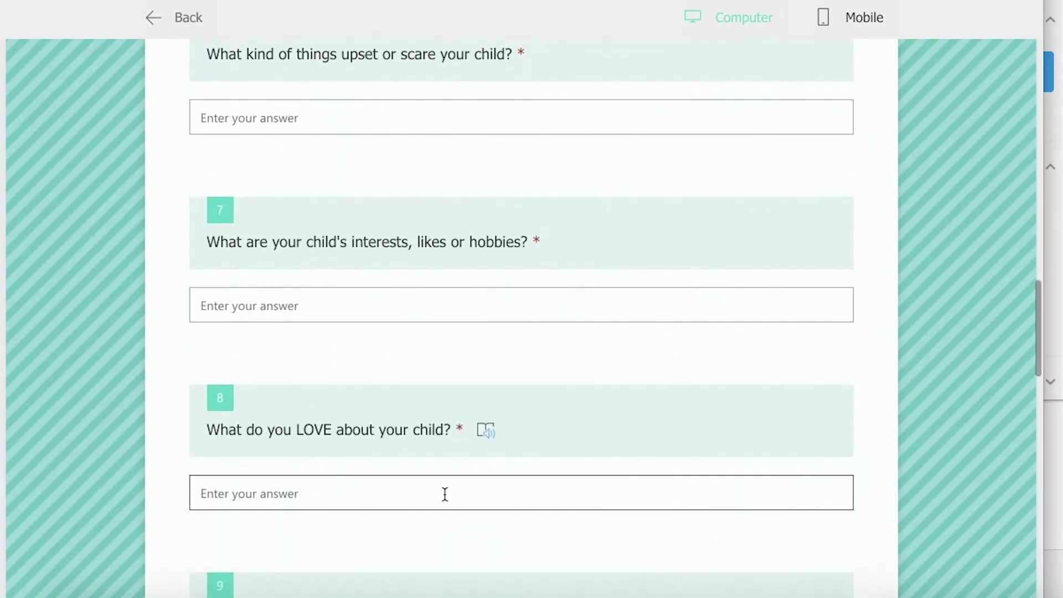
scroll(444, 495, down, 8)
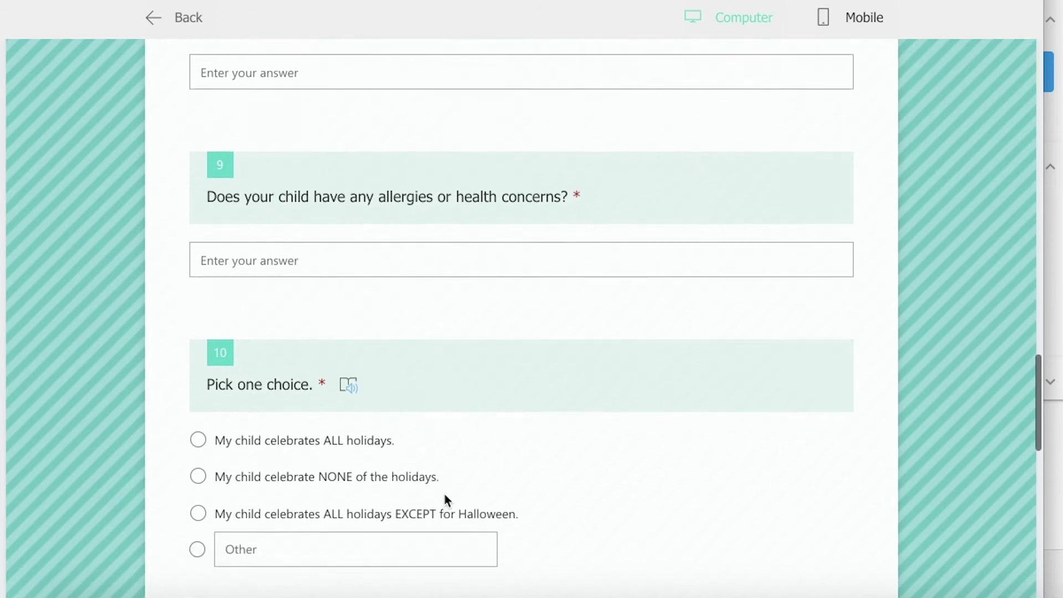
scroll(445, 495, down, 2)
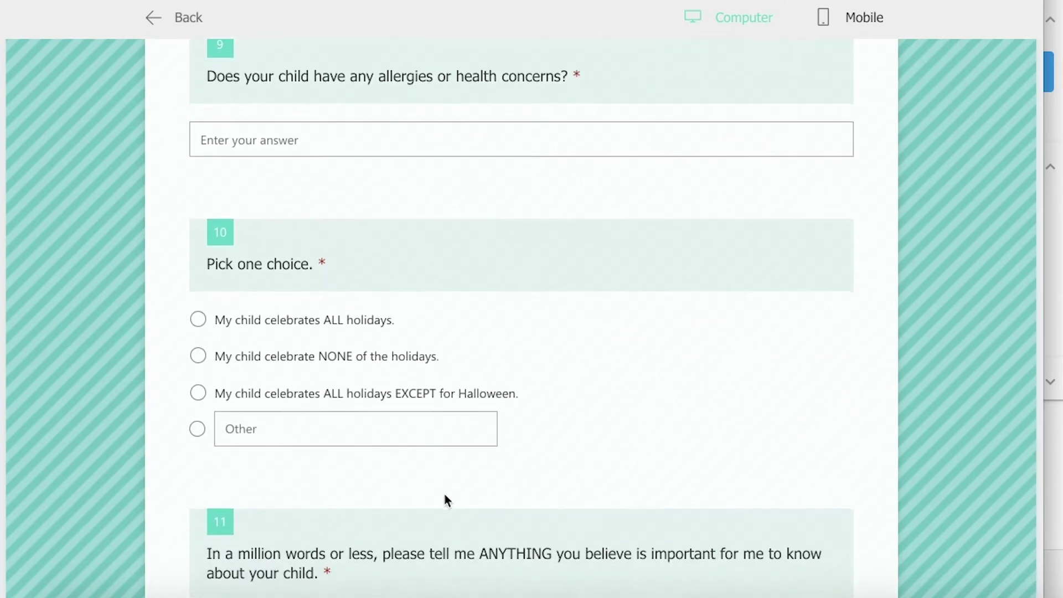
scroll(445, 501, down, 3)
scroll(445, 495, down, 3)
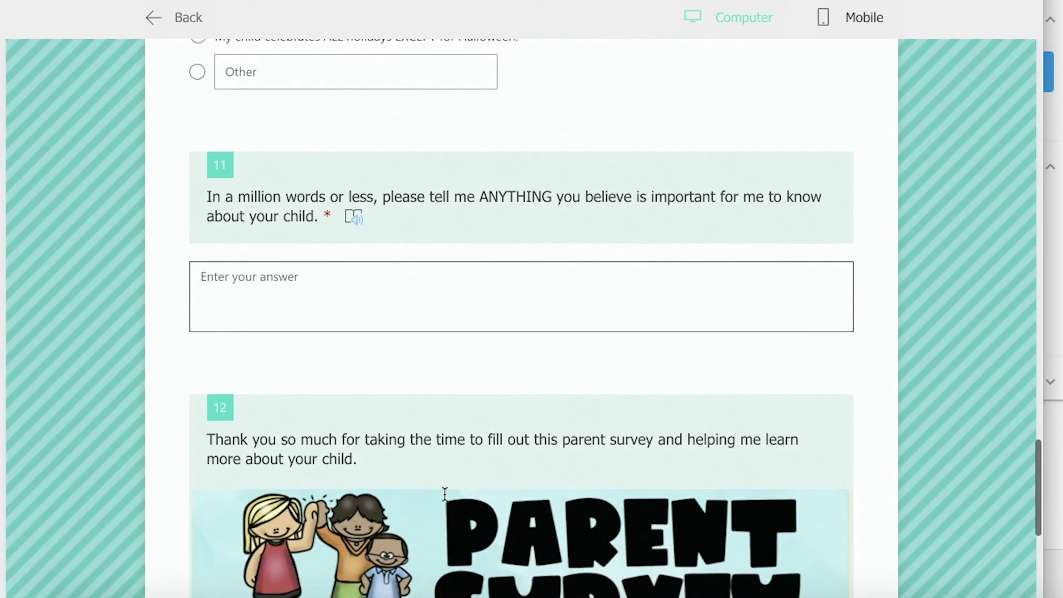
scroll(445, 494, down, 2)
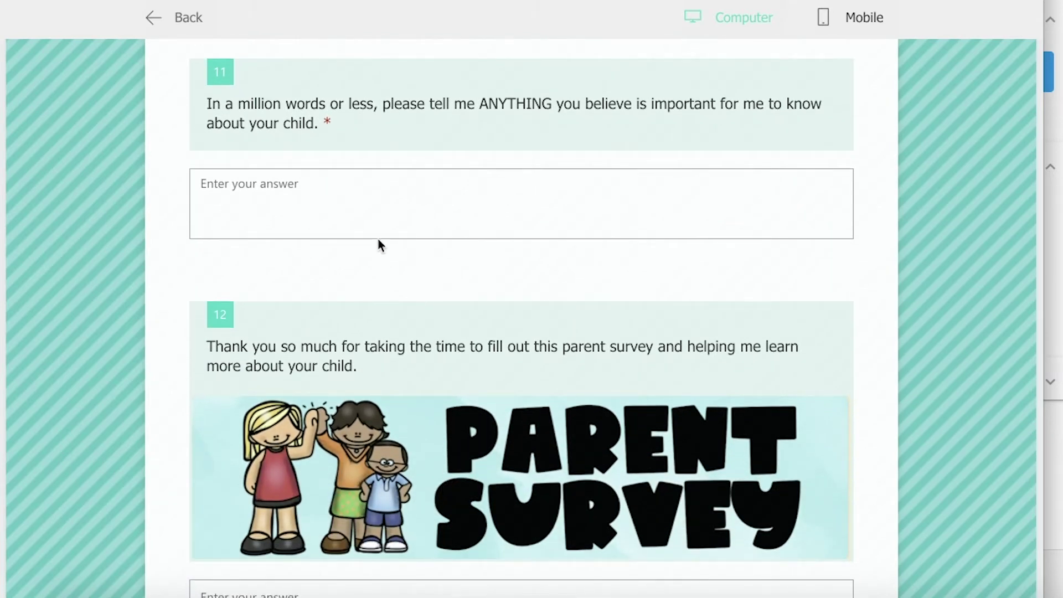
scroll(379, 242, up, 20)
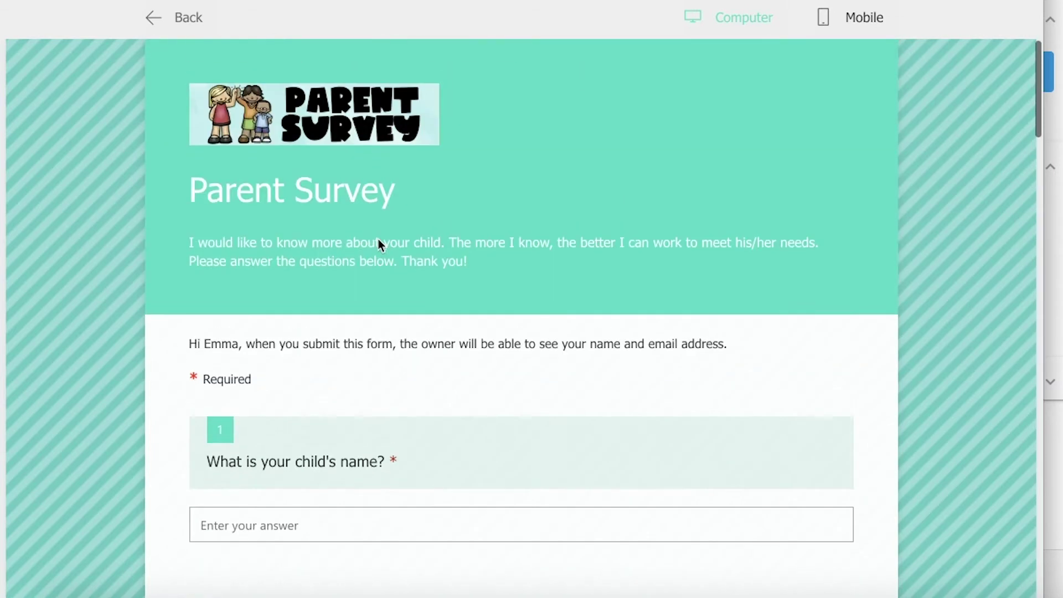
mouse_move(562, 191)
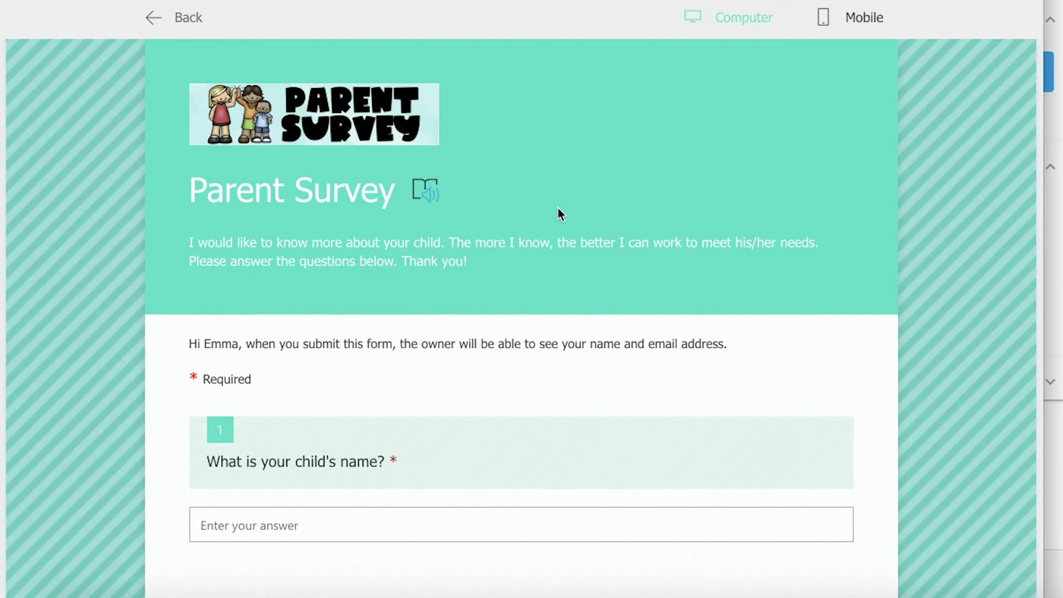
Preview the Parent Survey in its mobile layout and check how the first questions appear.
click(861, 21)
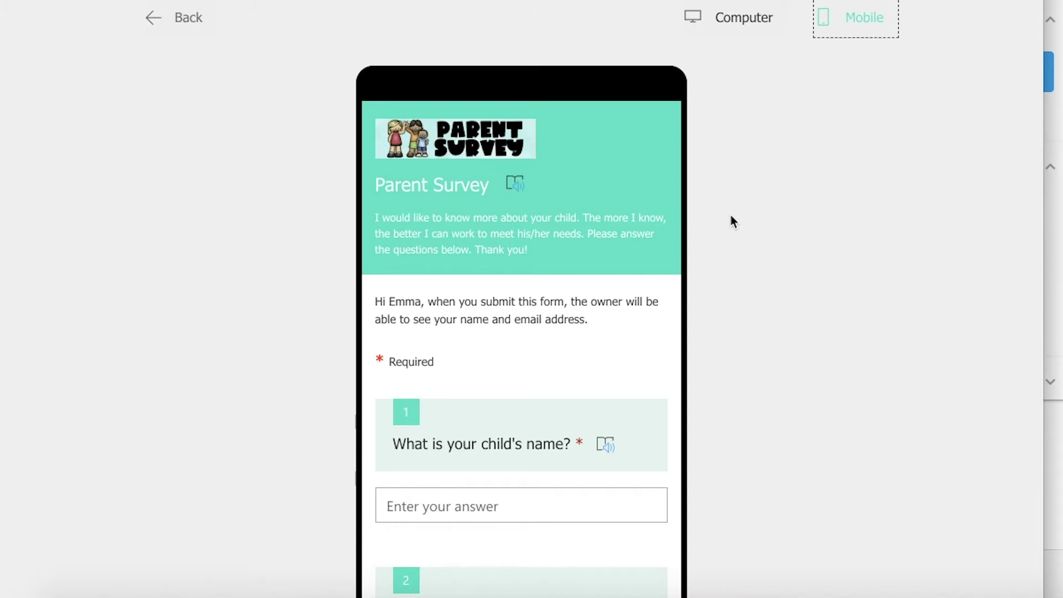
scroll(731, 216, down, 2)
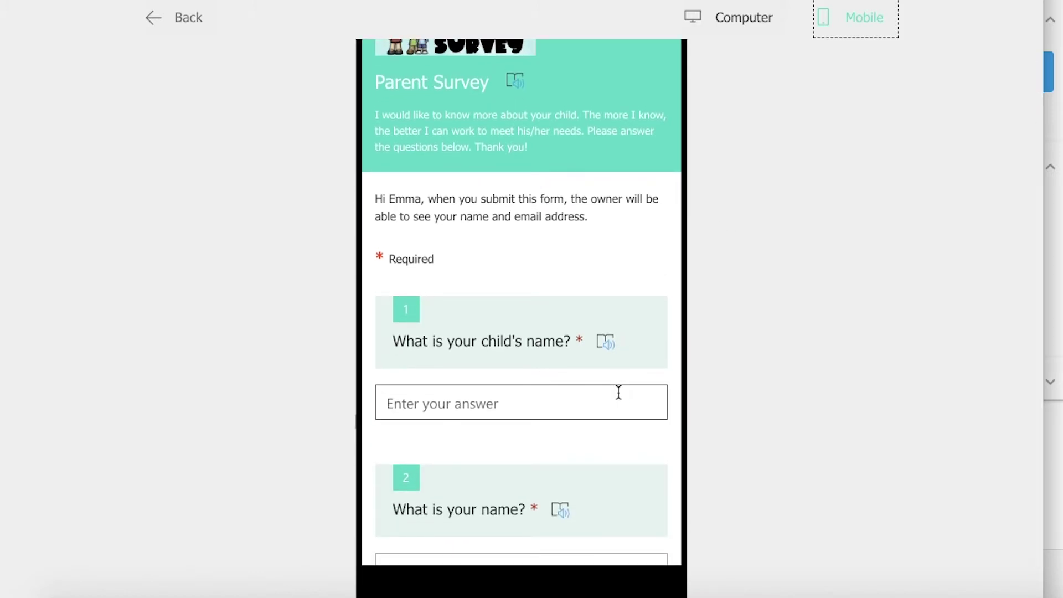
scroll(619, 391, down, 9)
scroll(619, 392, down, 4)
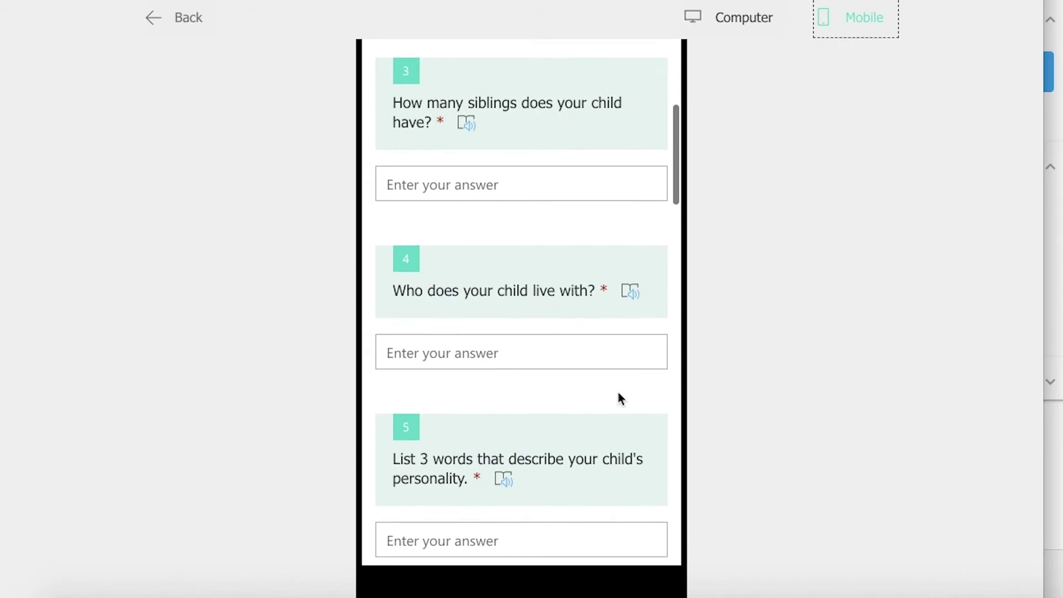
scroll(618, 393, up, 12)
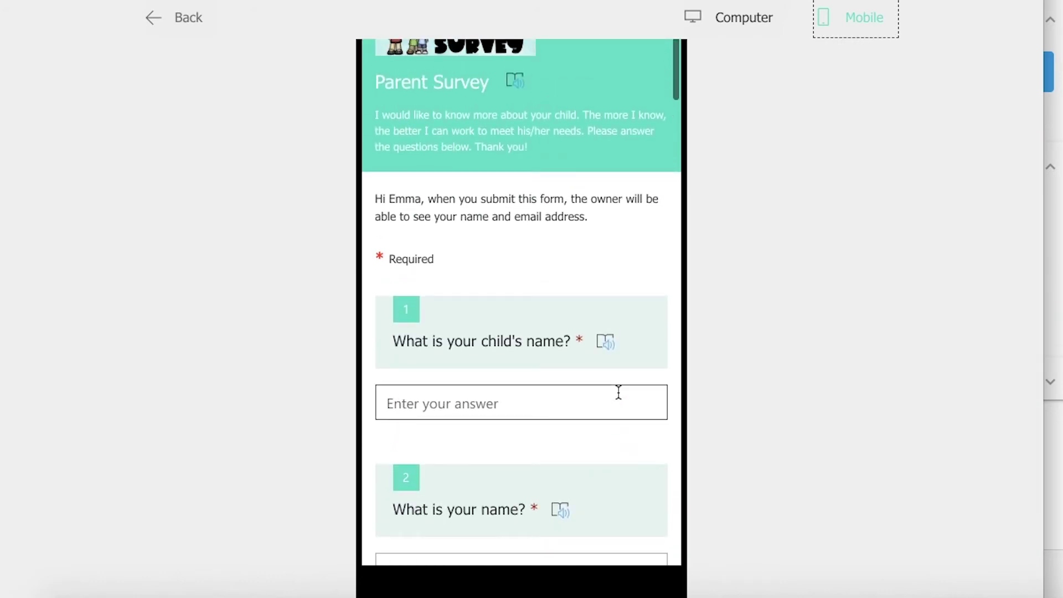
scroll(617, 391, up, 3)
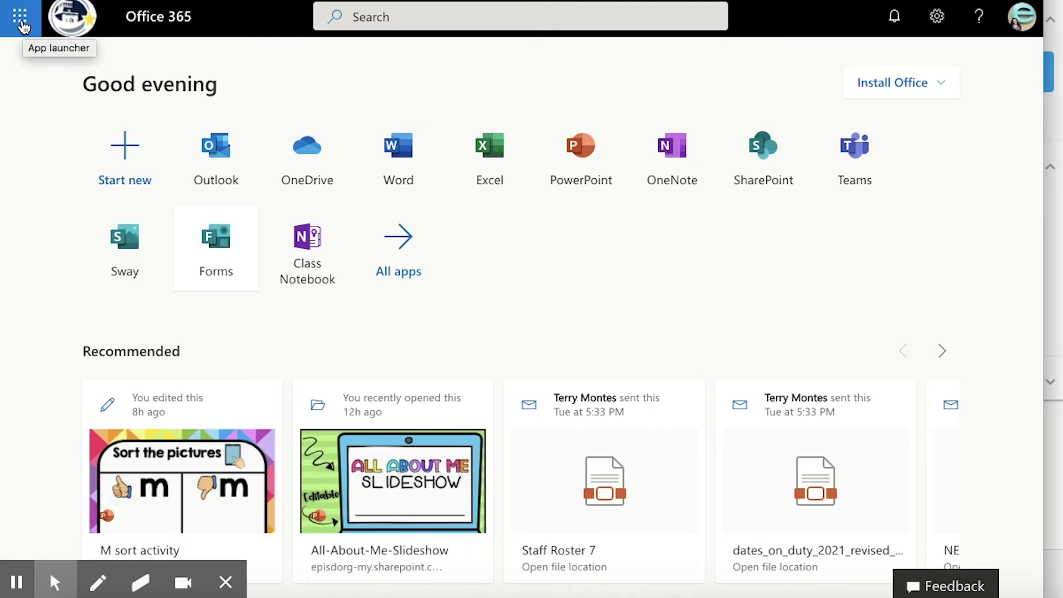
Check the Office 365 app launcher, close it, and open Forms from the home page.
click(22, 17)
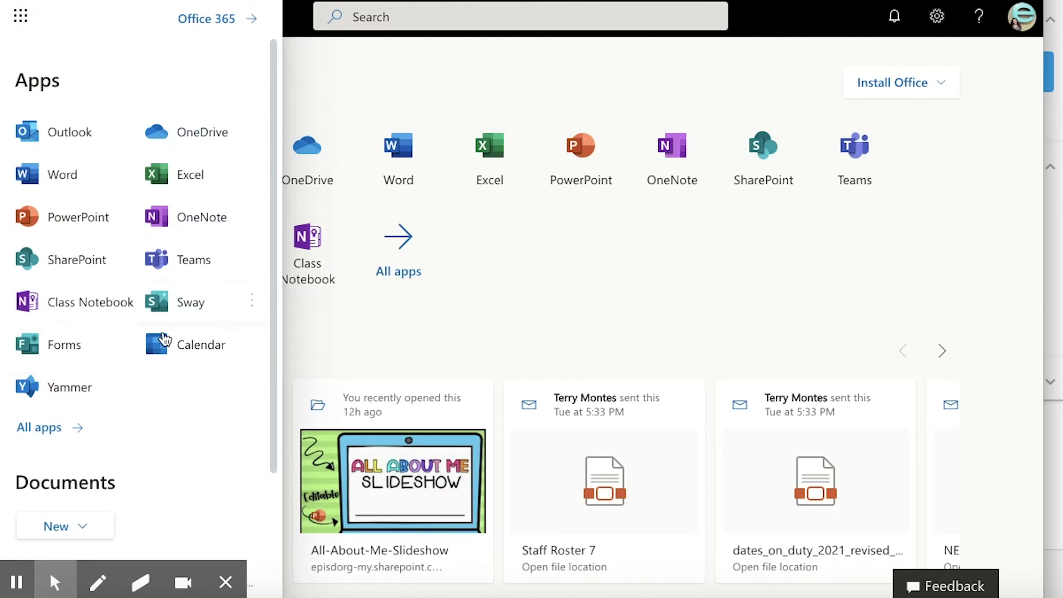
click(517, 324)
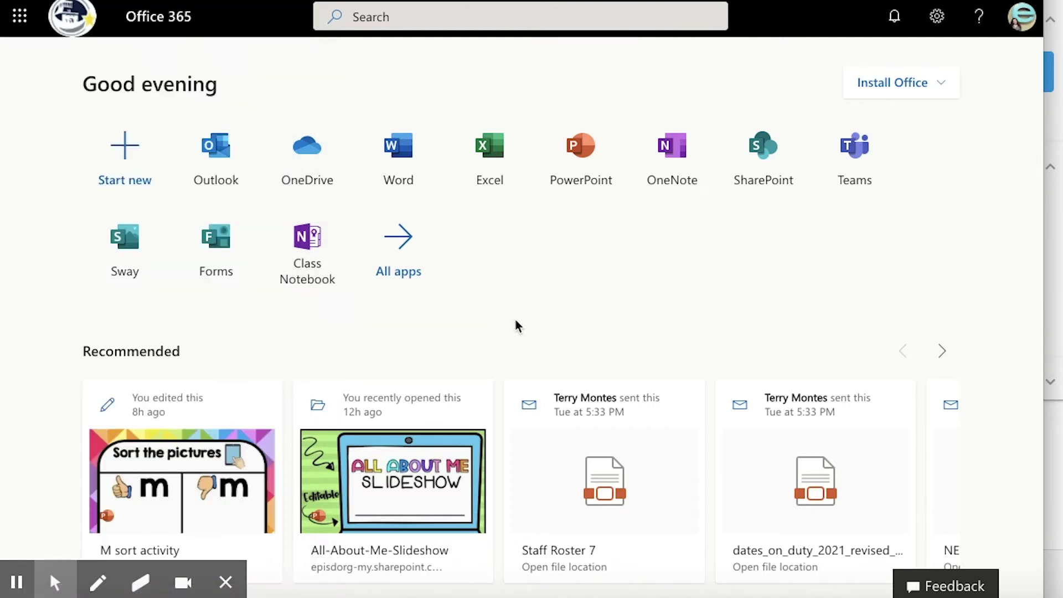
click(226, 280)
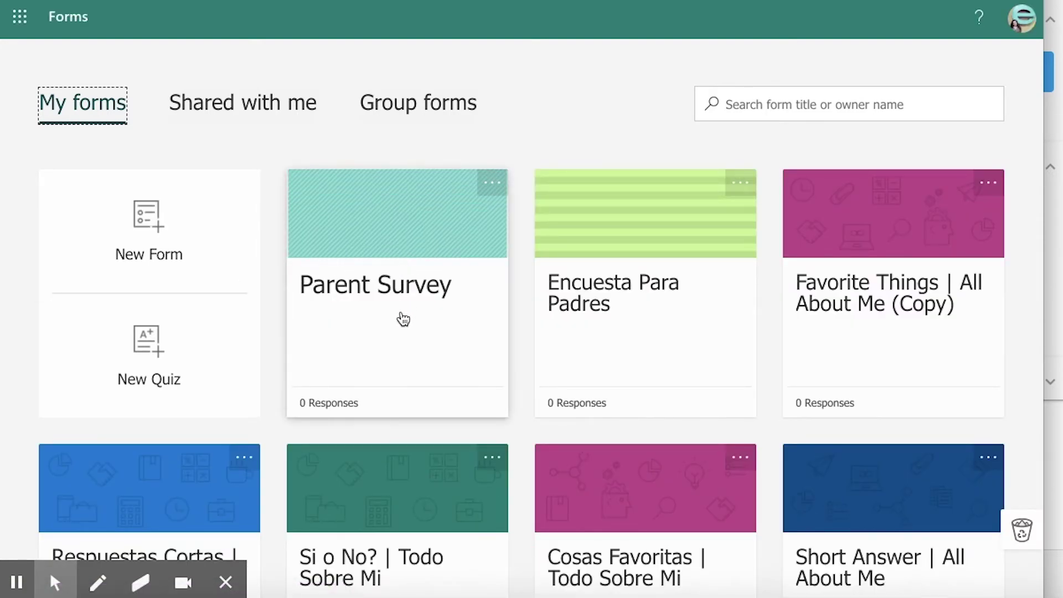
Browse the list of own forms and open the Parent Survey form for editing.
scroll(472, 361, down, 4)
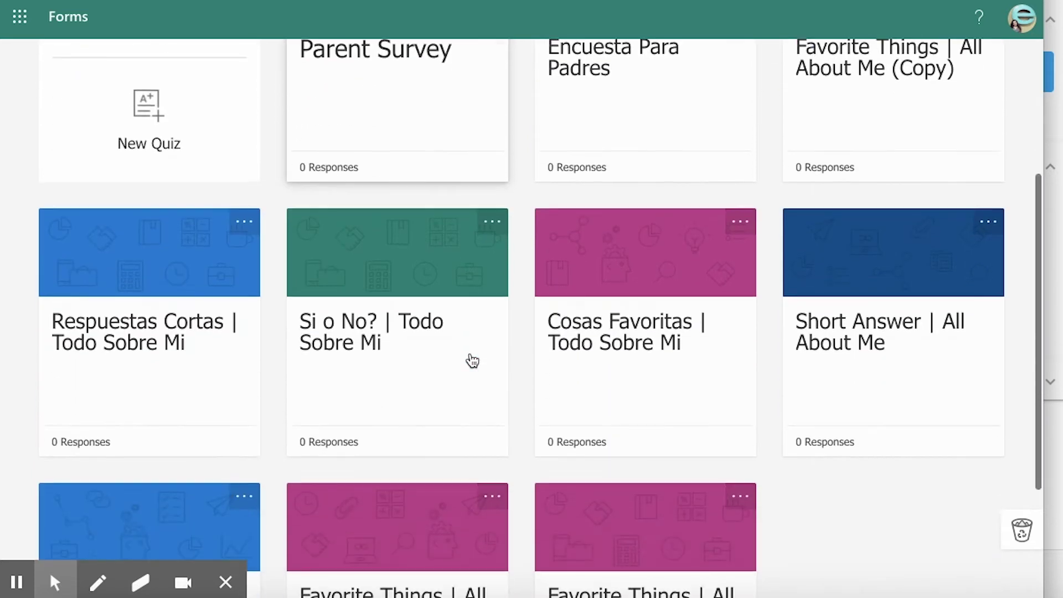
scroll(472, 360, down, 3)
scroll(472, 361, up, 7)
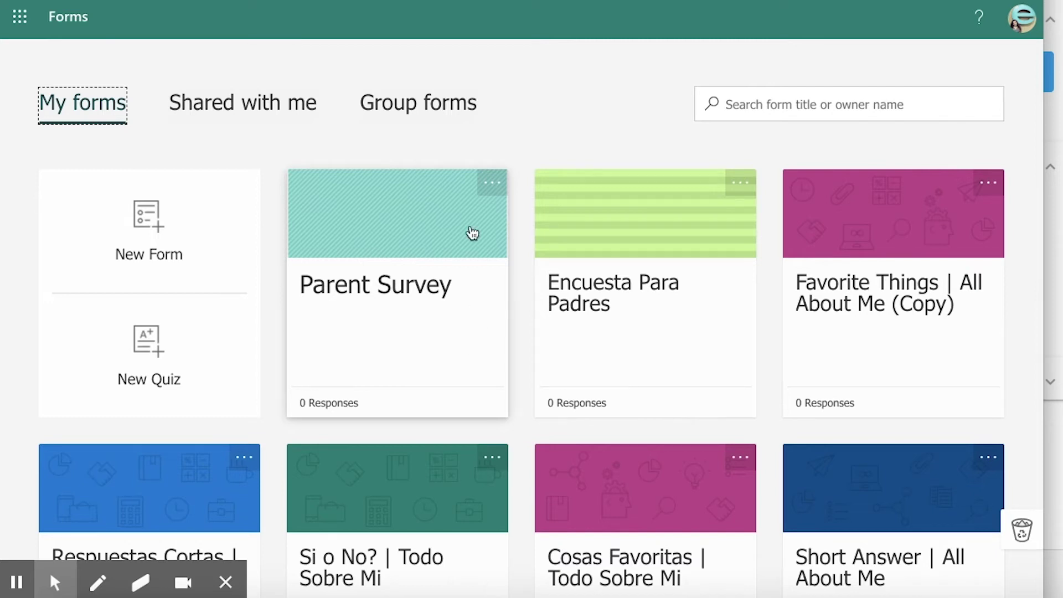
click(473, 233)
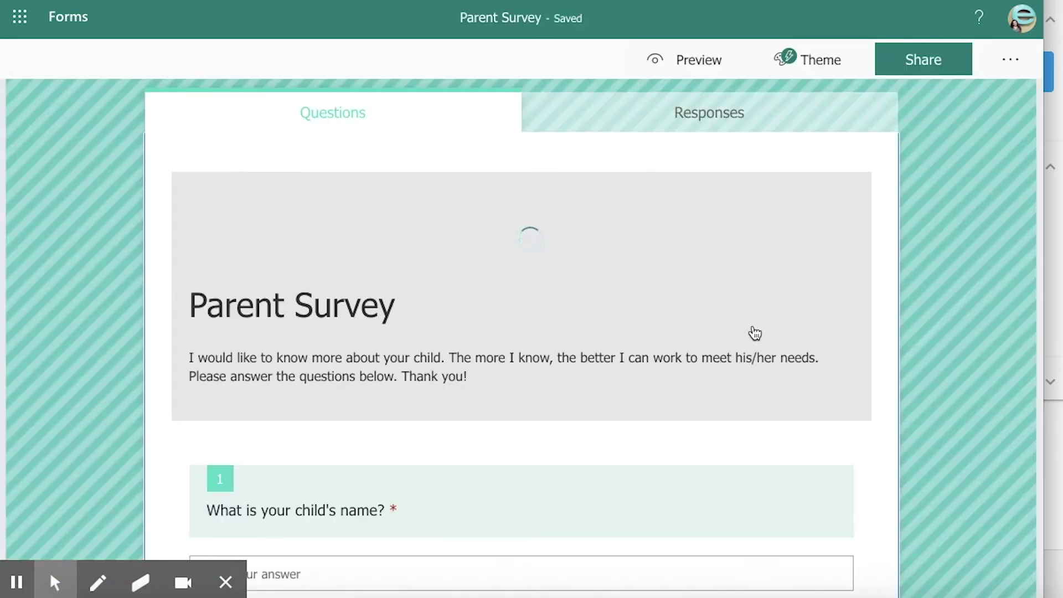
Examine the survey's questions in the editor down to question 12, briefly opening "Who does your child live with?" for editing.
scroll(730, 419, down, 5)
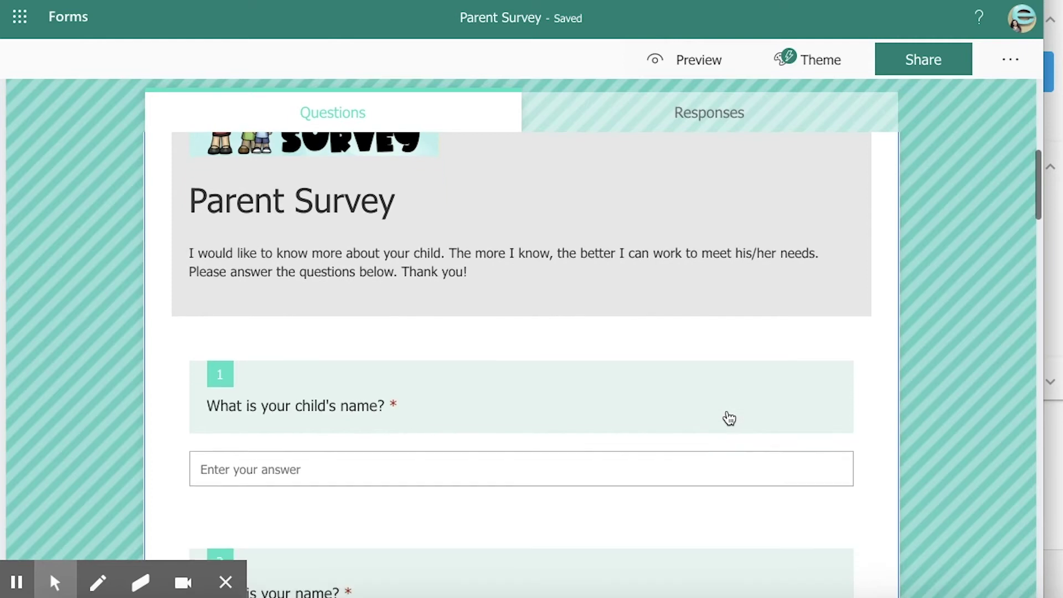
scroll(729, 418, down, 5)
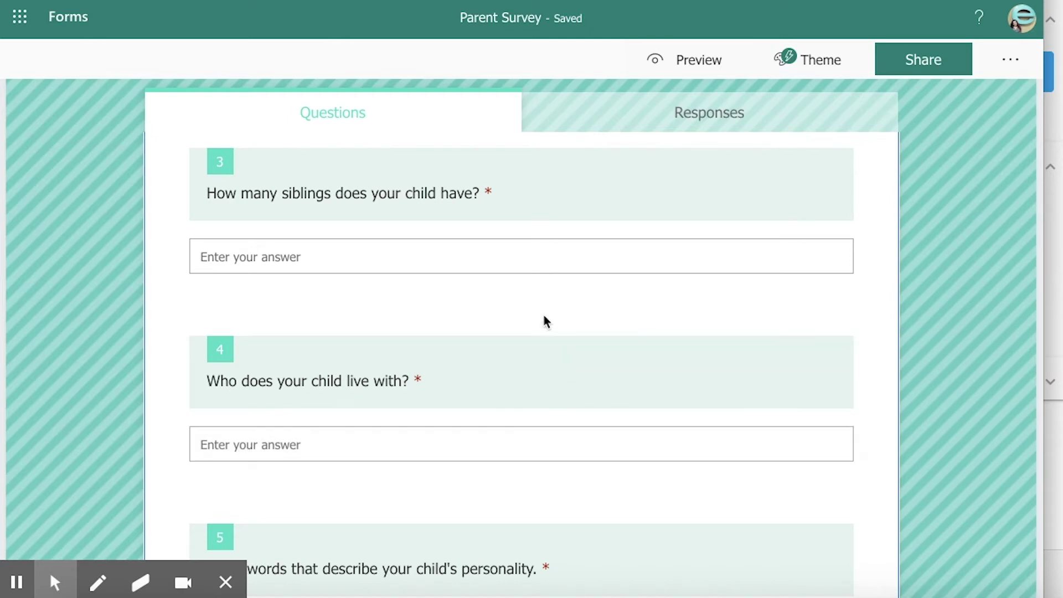
click(544, 375)
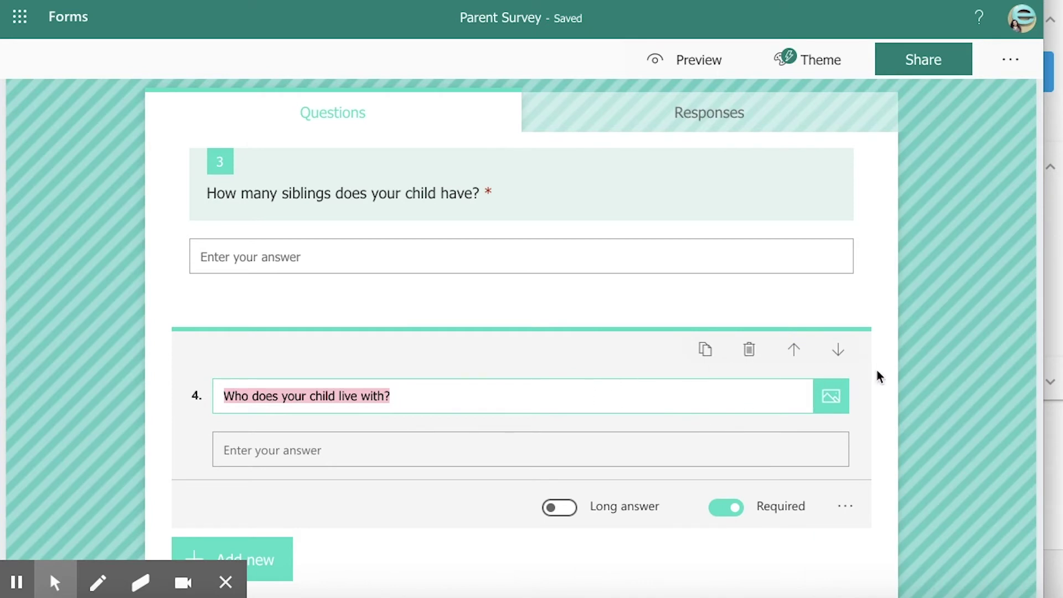
click(903, 368)
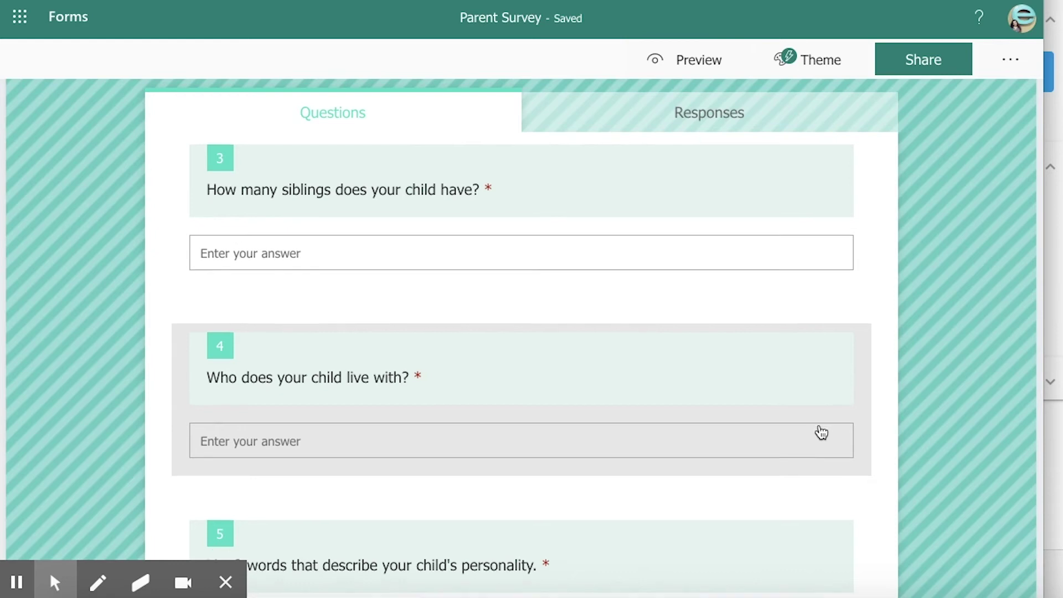
scroll(820, 432, down, 20)
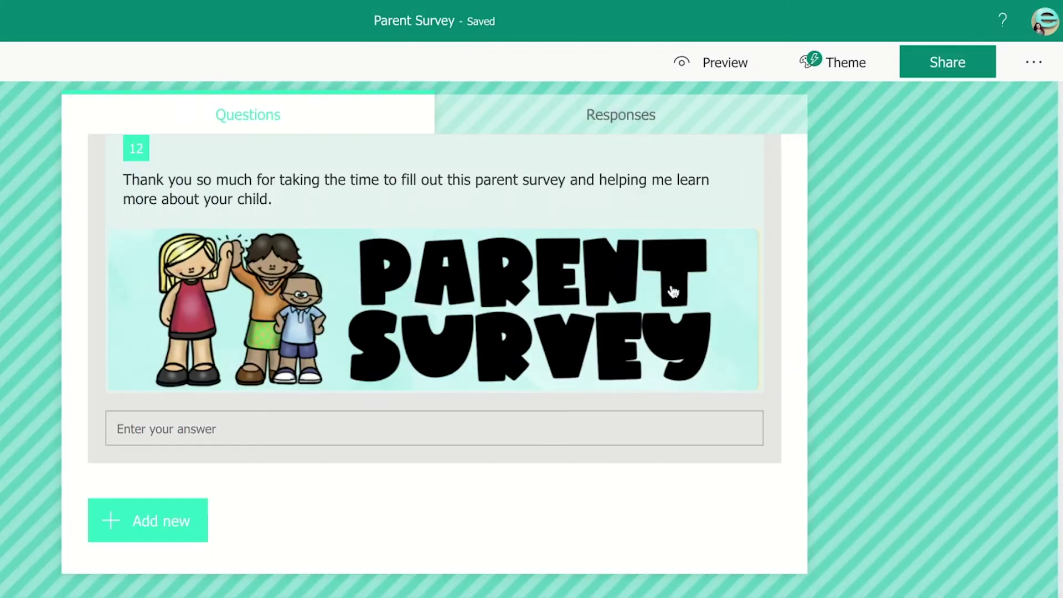
Open the form's theme options and browse the suggested theme ideas.
click(848, 71)
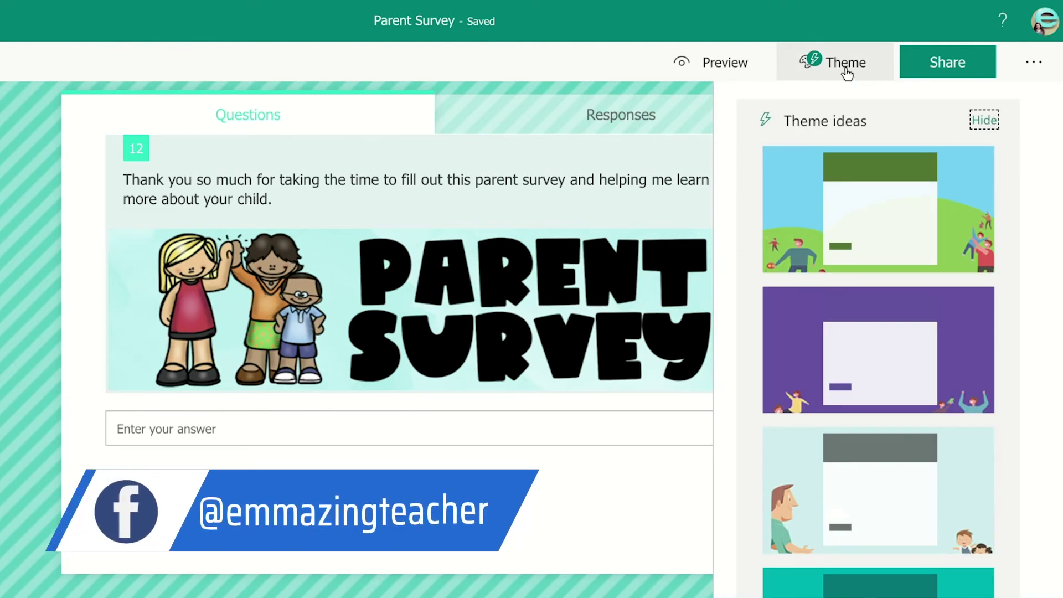
scroll(892, 337, down, 20)
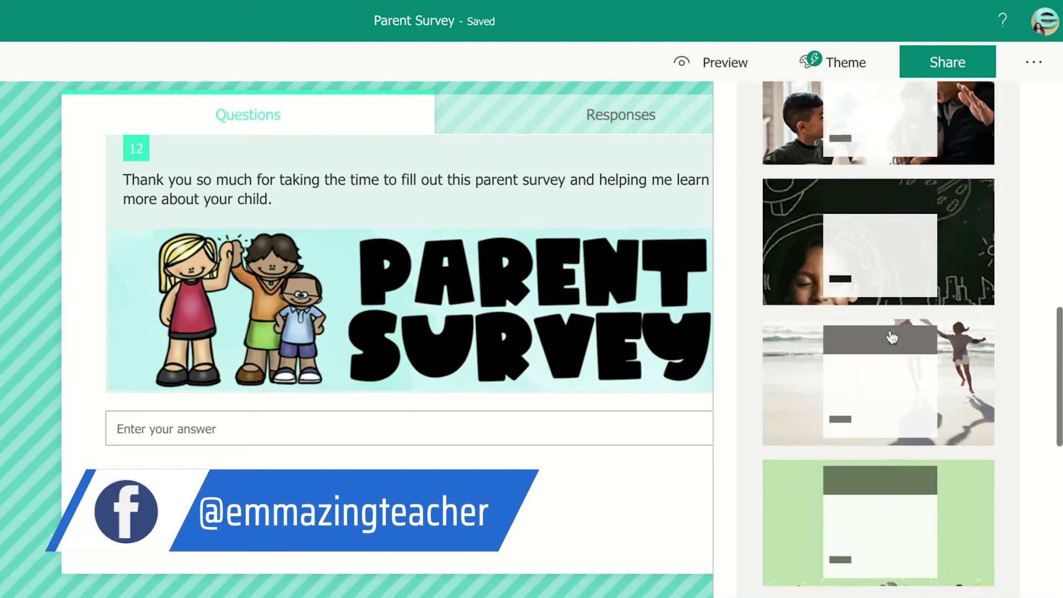
scroll(892, 336, up, 20)
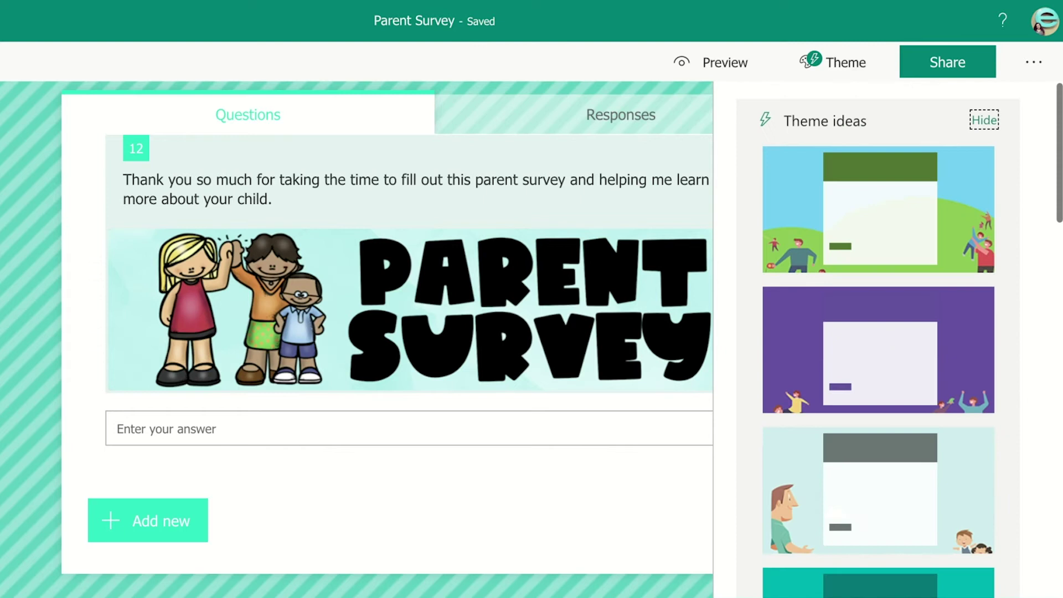
Close the theme options and copy the Parent Survey's share-as-a-template link from the sharing options.
click(29, 230)
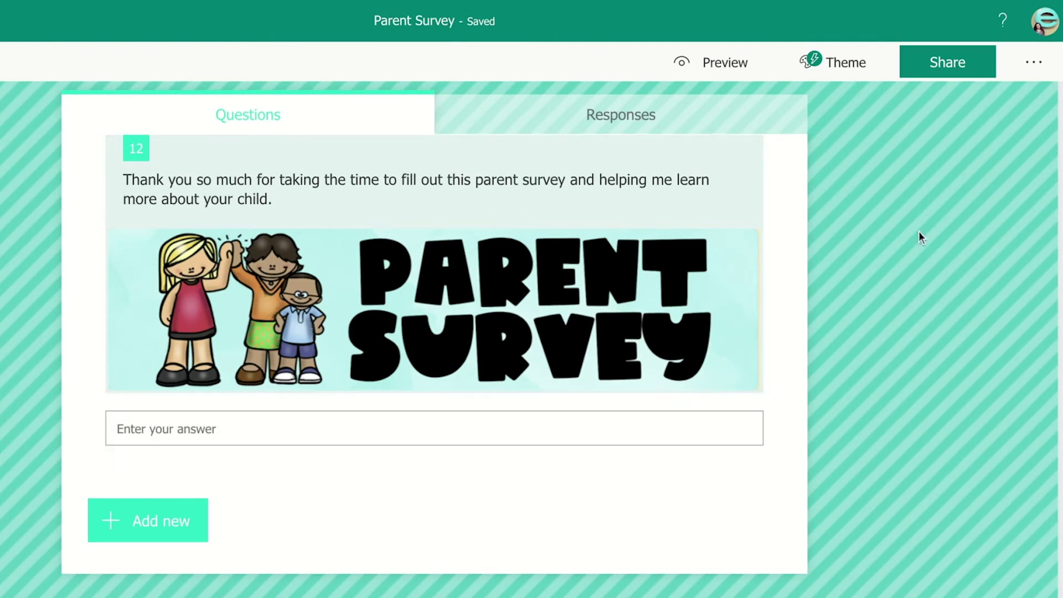
click(960, 78)
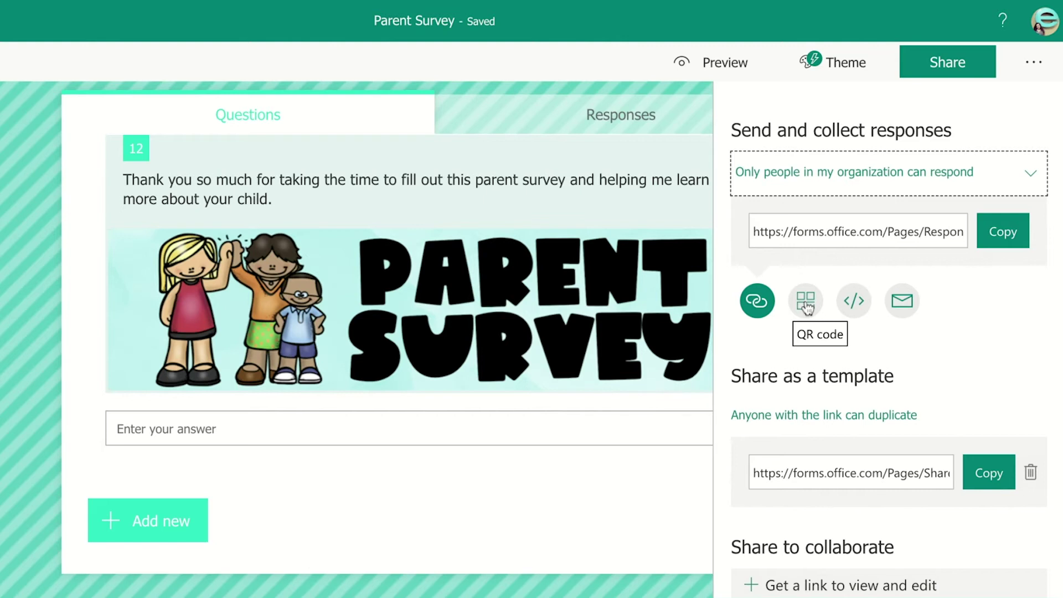
scroll(996, 339, down, 1)
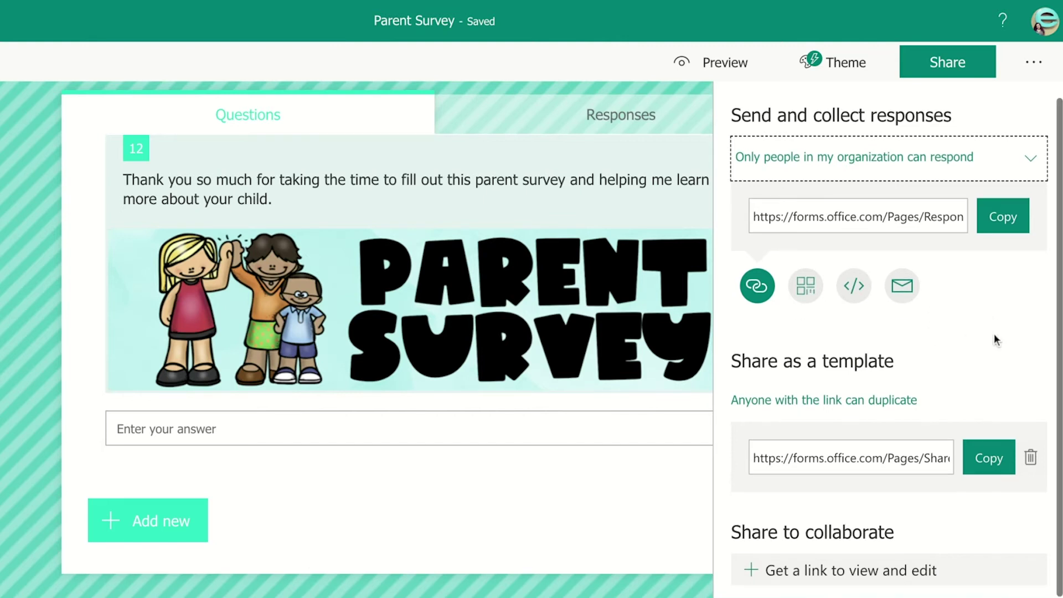
click(990, 450)
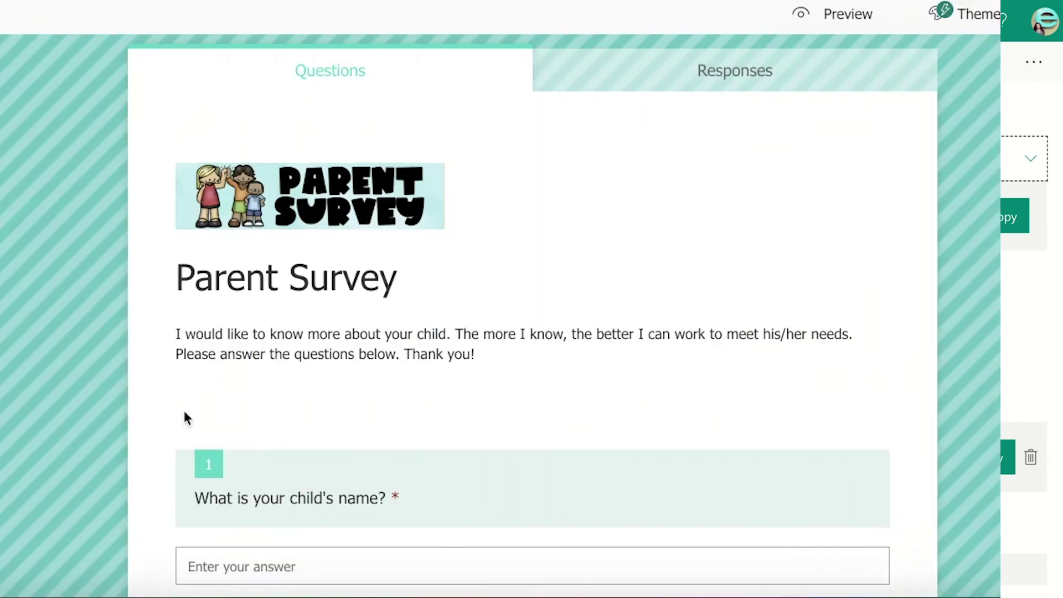
Open Forms from the Office home page and open the Parent Survey form for editing.
click(187, 419)
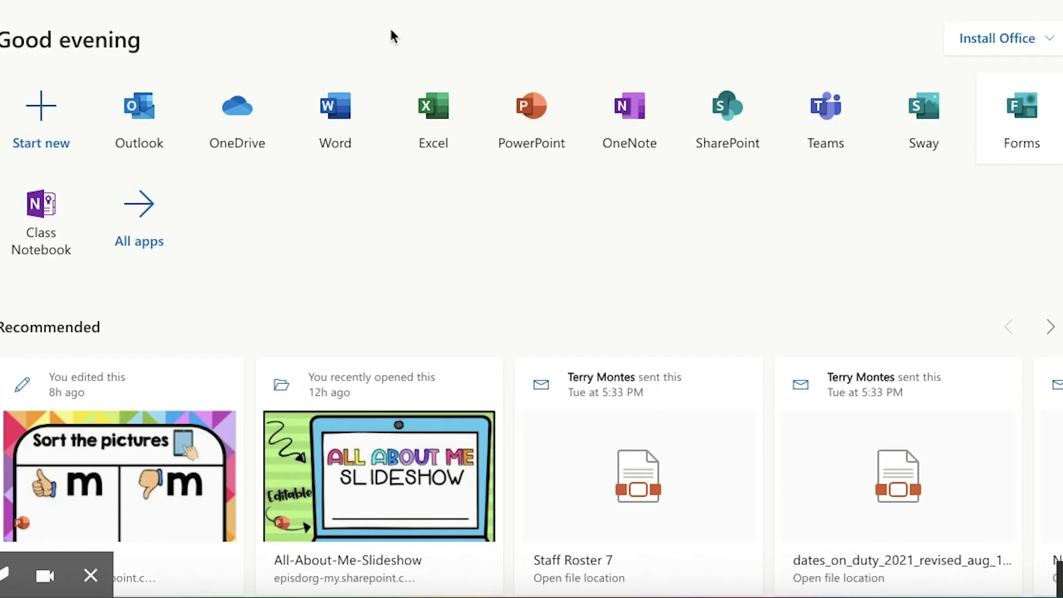
click(1026, 114)
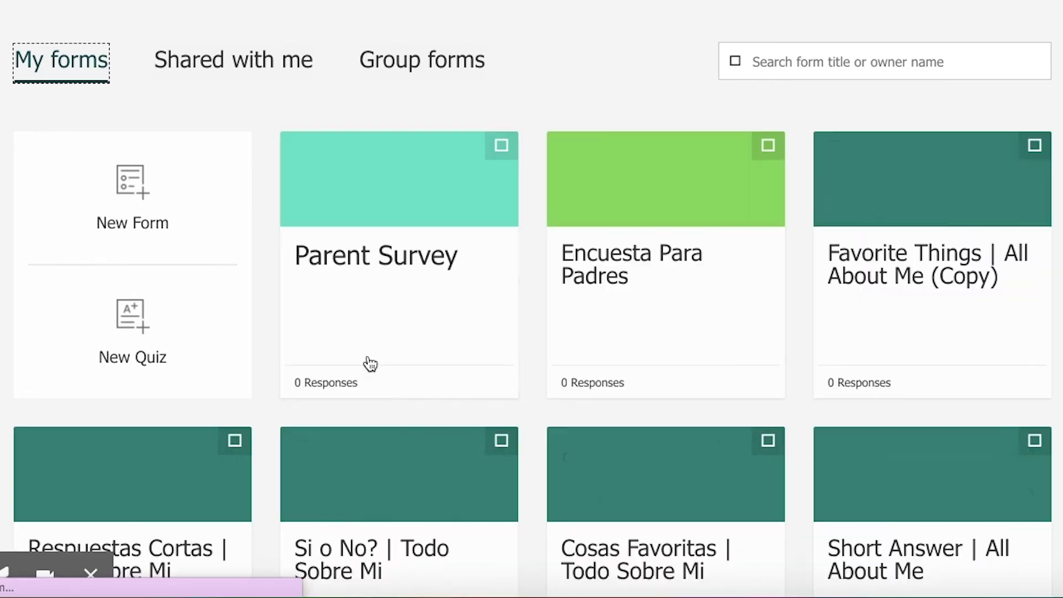
click(419, 241)
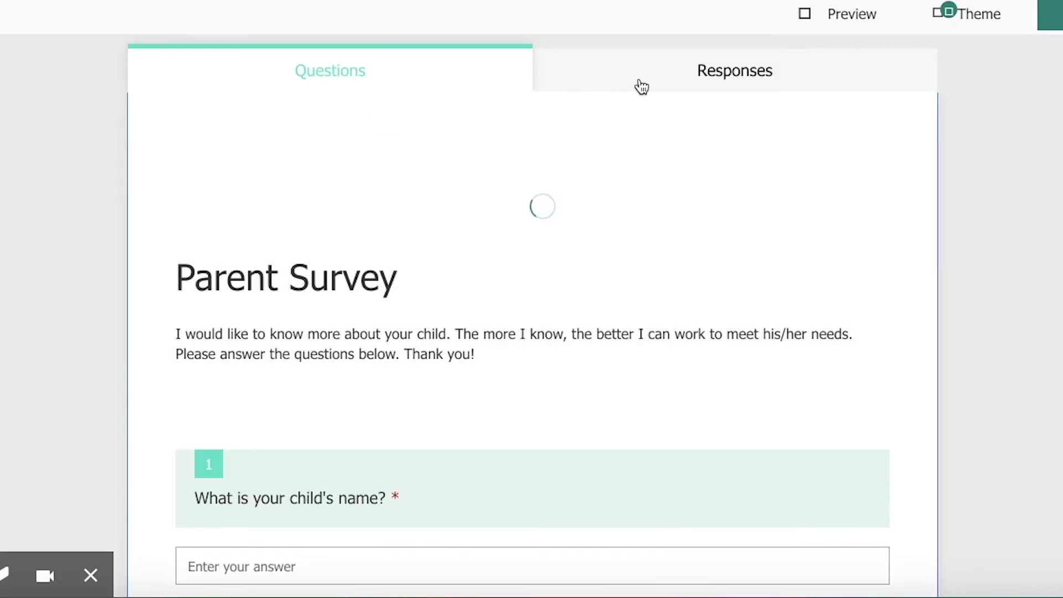
Check the Parent Survey's responses page, and return to the survey's questions.
click(657, 87)
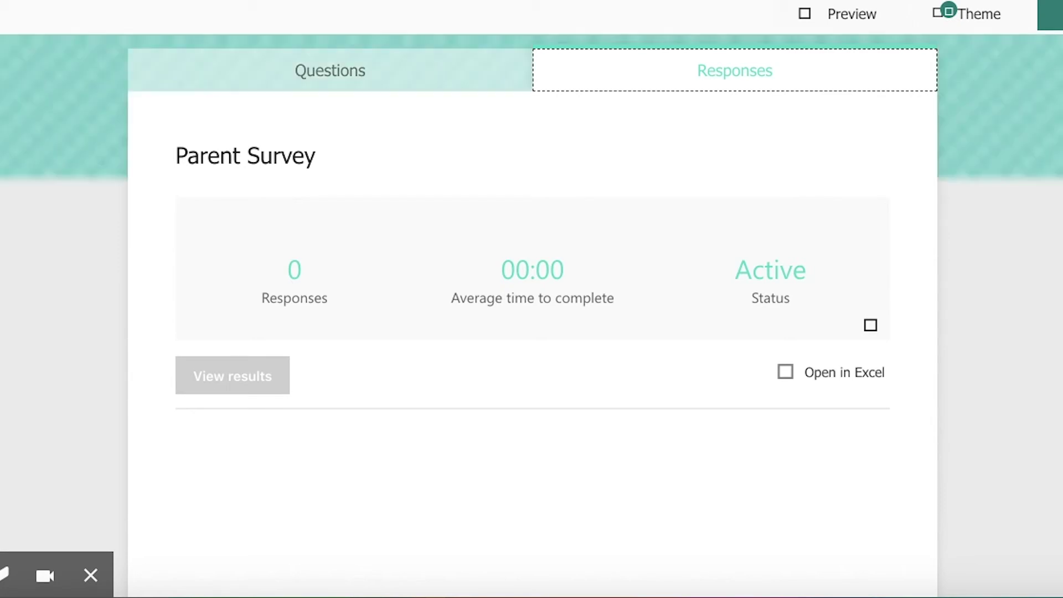
click(405, 83)
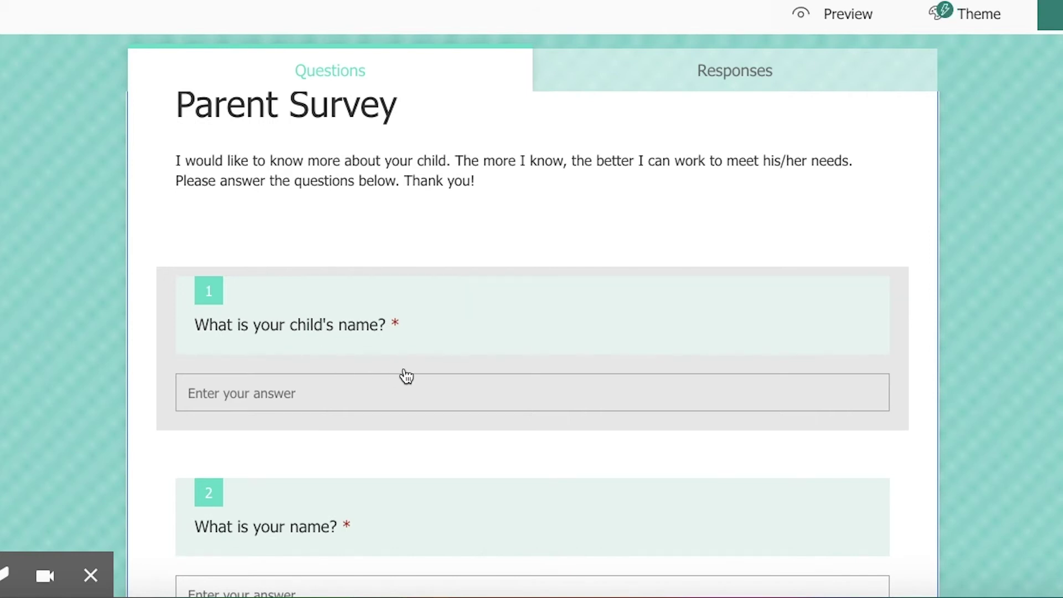
scroll(406, 376, down, 2)
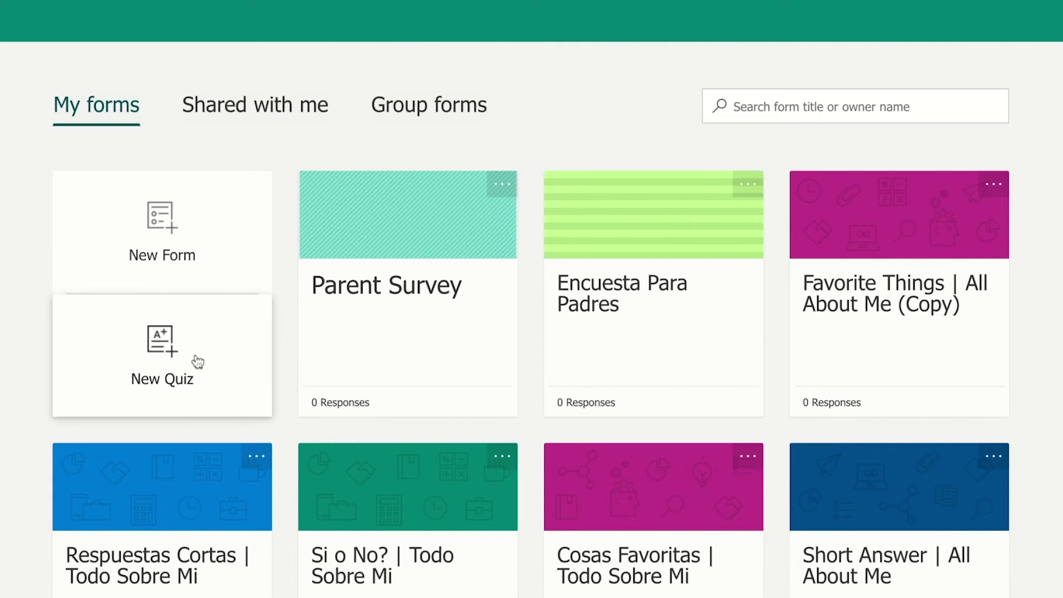
Create a new blank form, open its title for editing, and check the image sources available for the title.
click(221, 256)
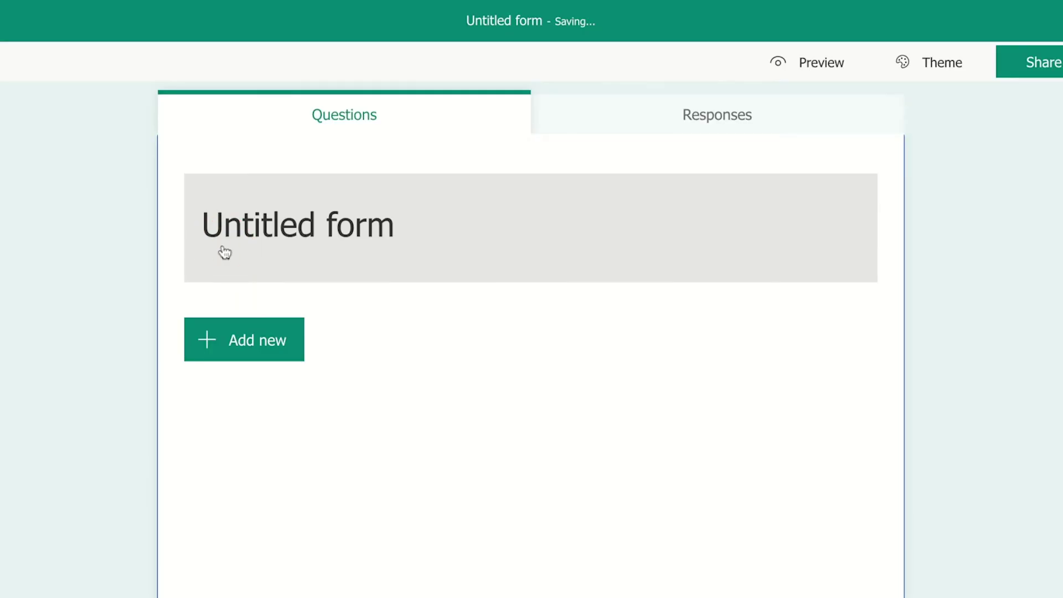
click(334, 242)
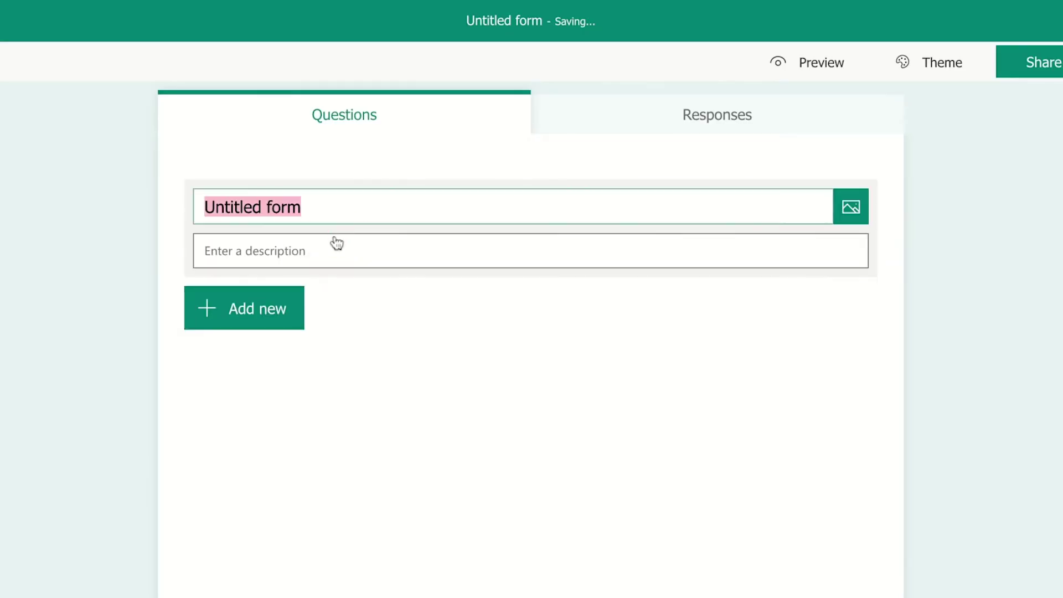
click(859, 219)
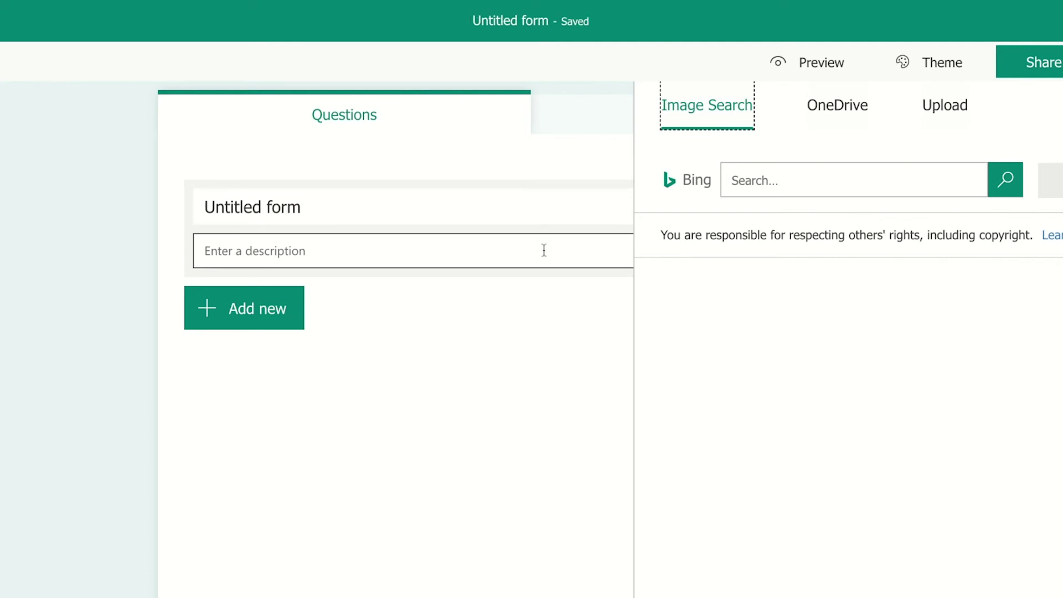
click(544, 251)
Examine the question types that can be added to the untitled form and the available themes, closing both without choosing anything.
click(280, 312)
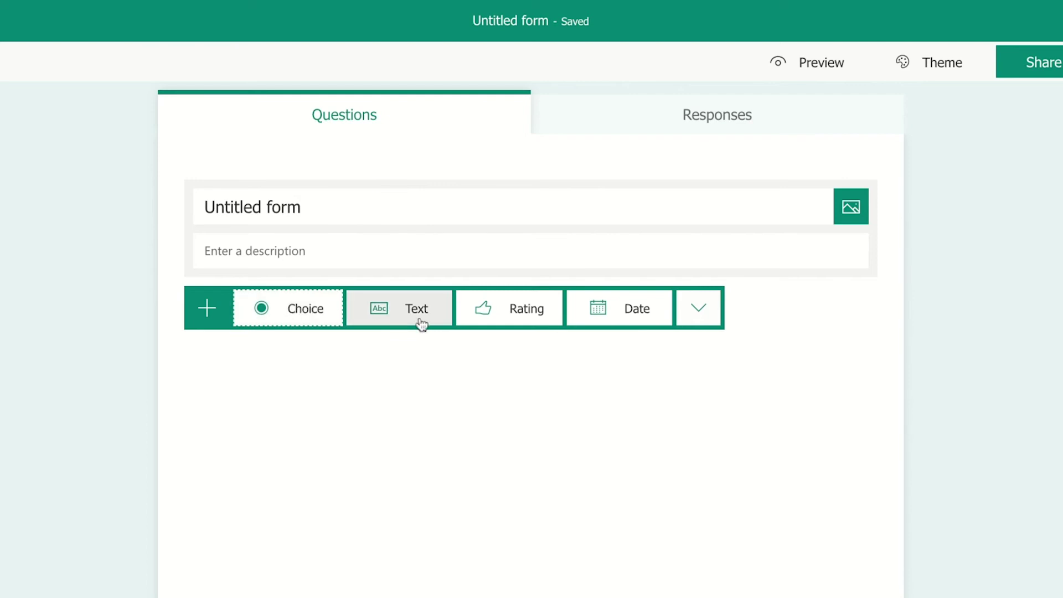
click(964, 198)
click(945, 74)
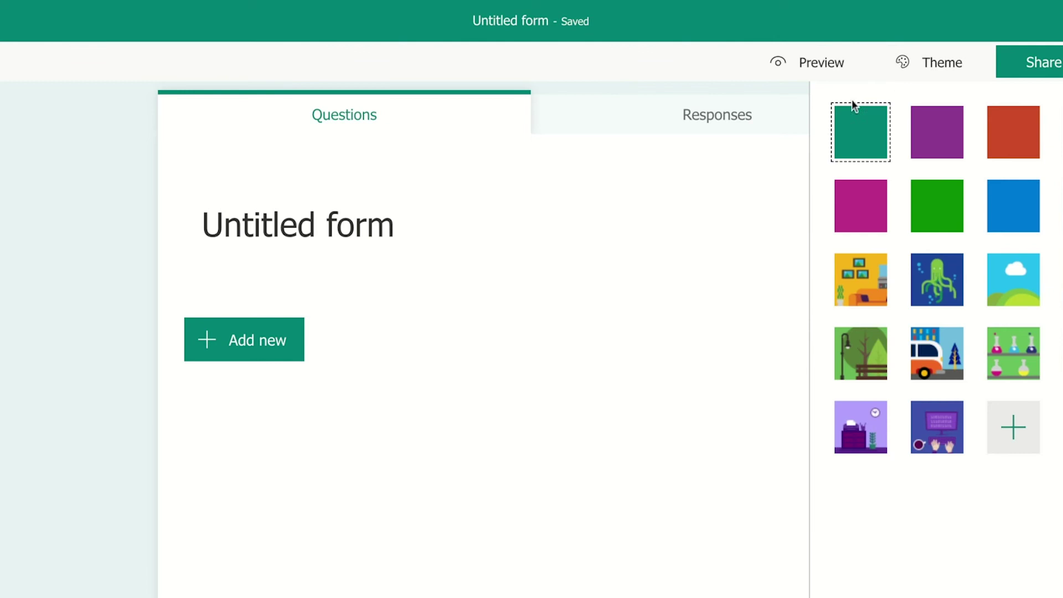
click(732, 205)
click(138, 217)
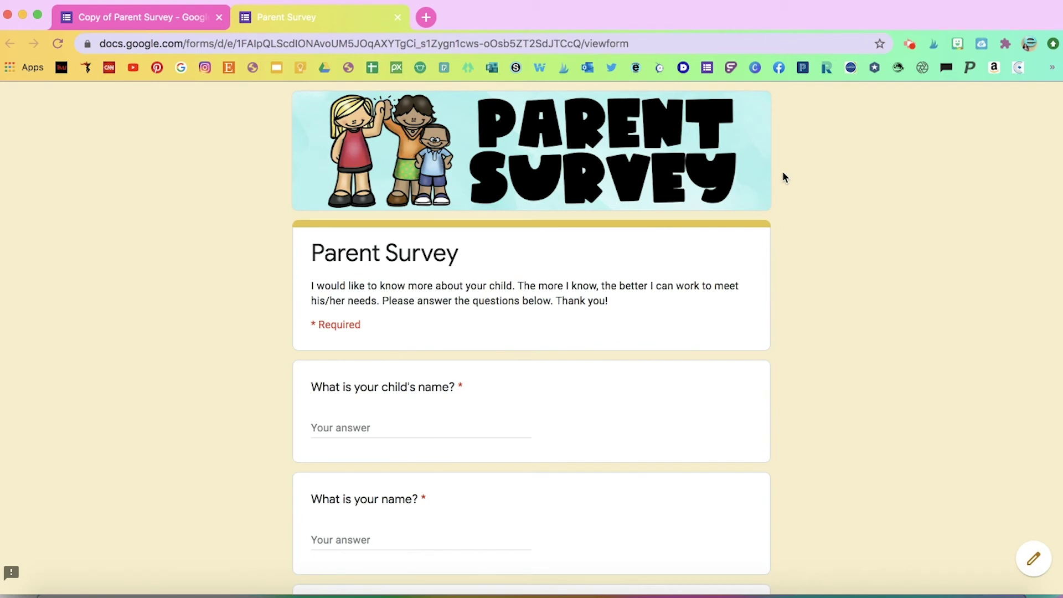
Examine the Google Forms version of the Parent Survey from its header down to the submit section, and return to the start.
scroll(786, 287, down, 10)
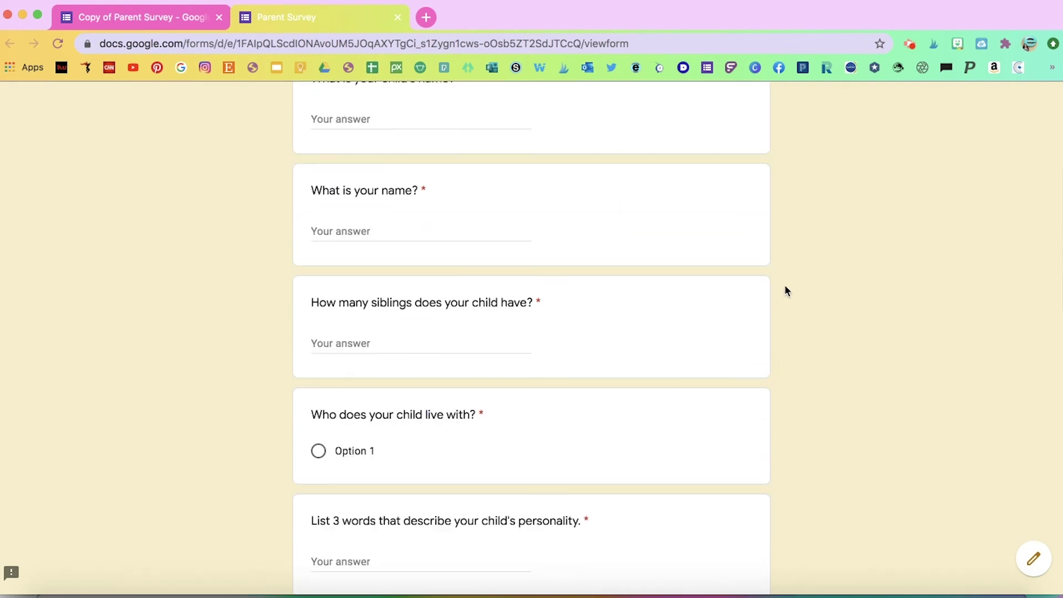
scroll(785, 287, down, 14)
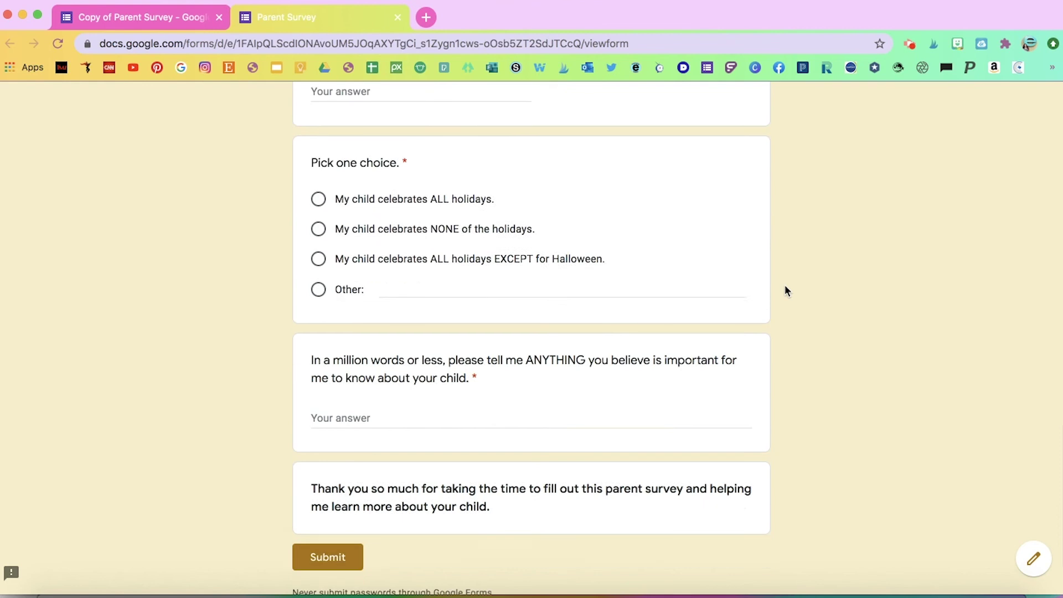
scroll(785, 288, up, 20)
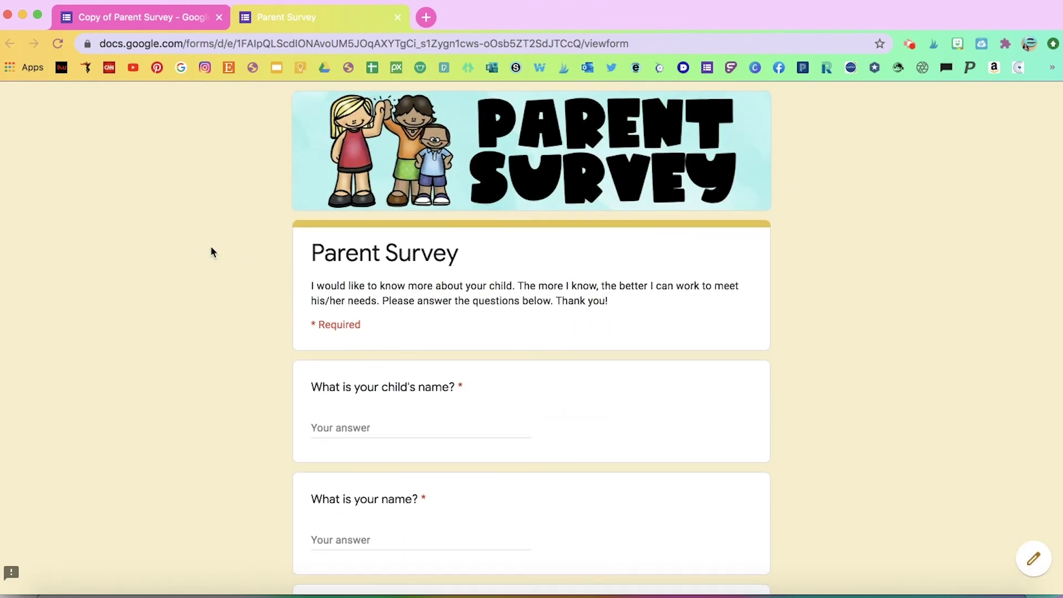
Switch to the Copy of Parent Survey editor and open the "What is your name?" question for editing.
click(128, 18)
scroll(199, 398, down, 6)
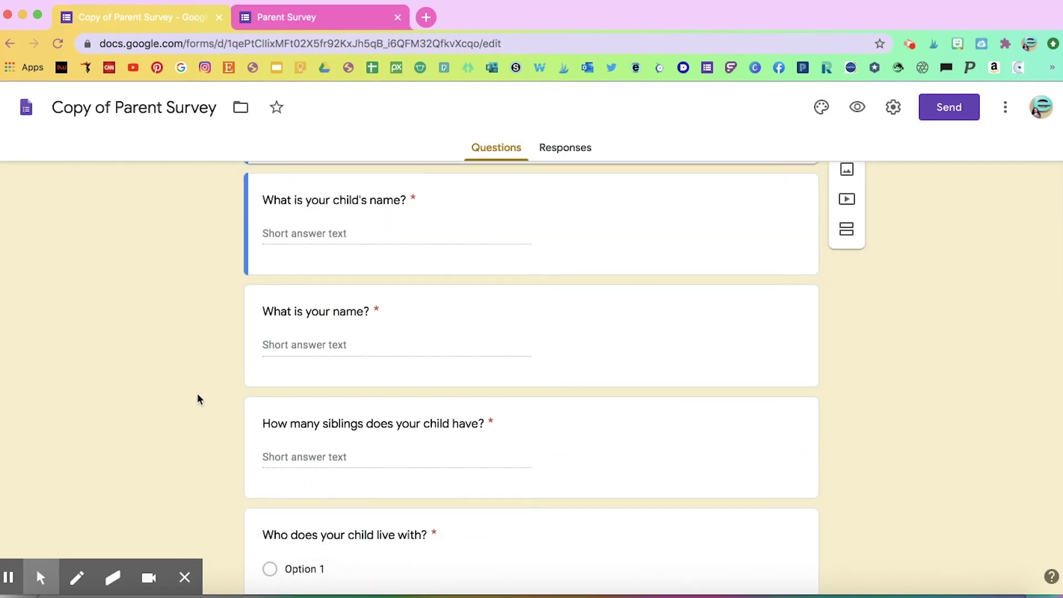
click(634, 305)
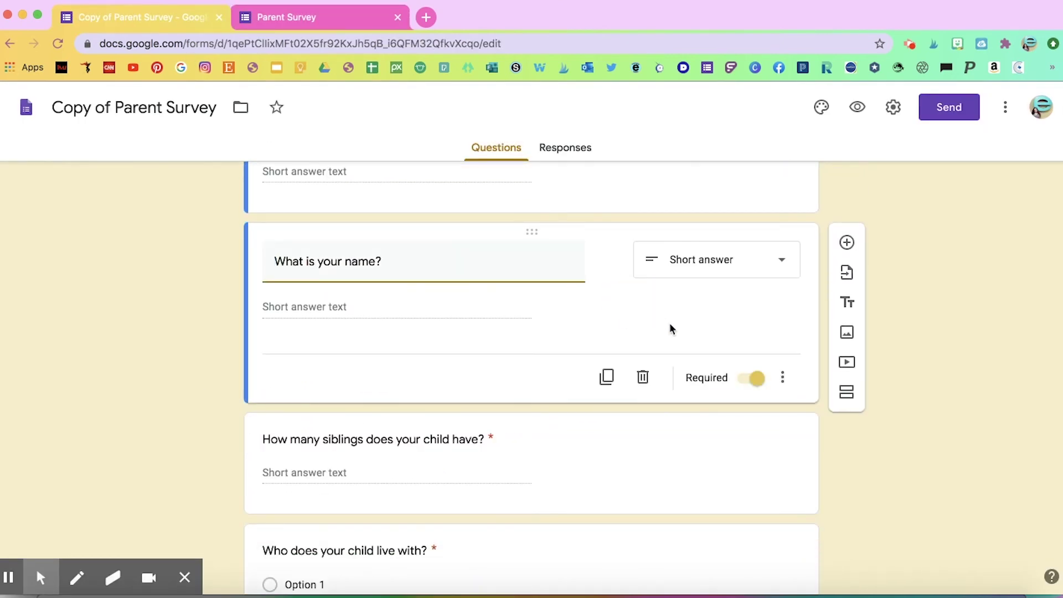
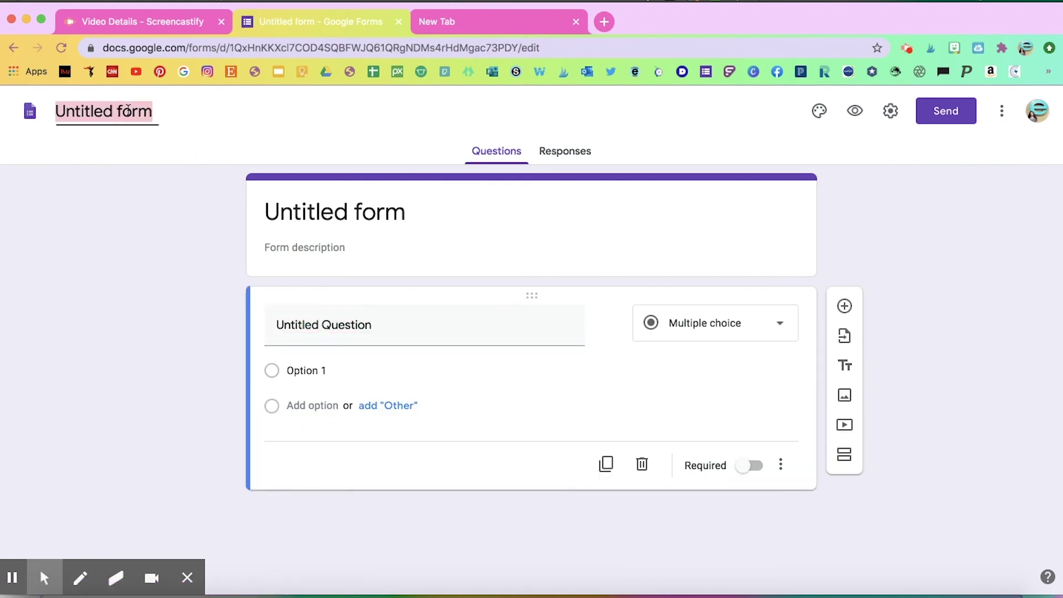
Open the untitled Google form's title and first question for editing, check its responses page, and return to the questions.
click(352, 201)
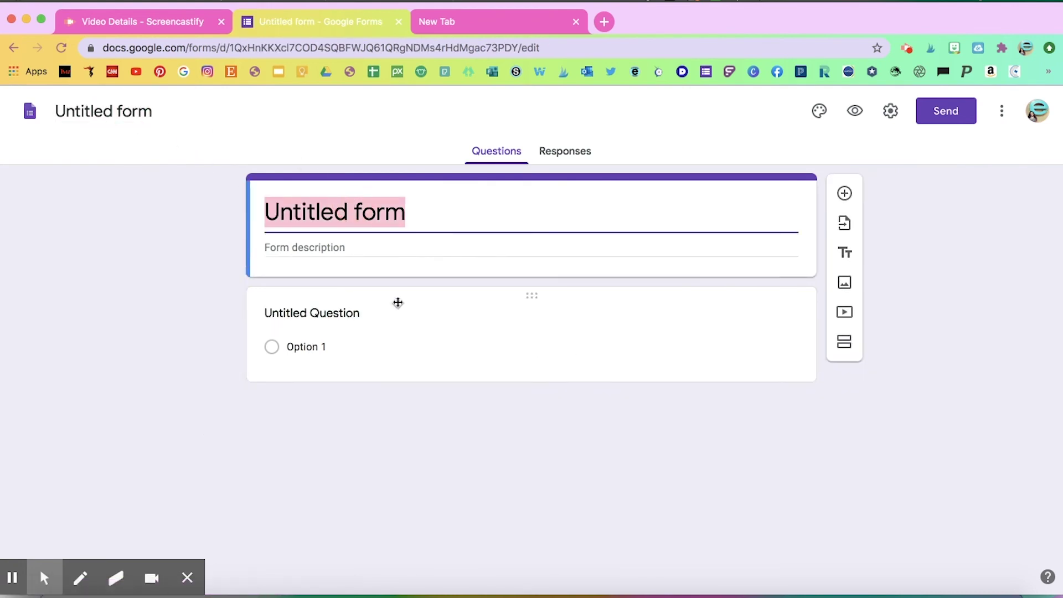
click(342, 311)
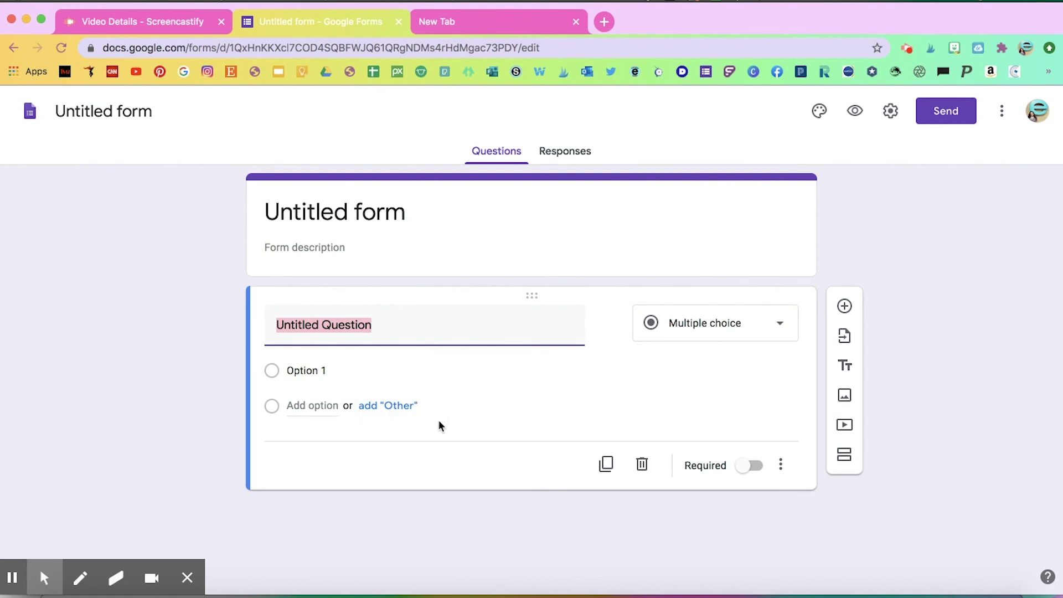
click(571, 151)
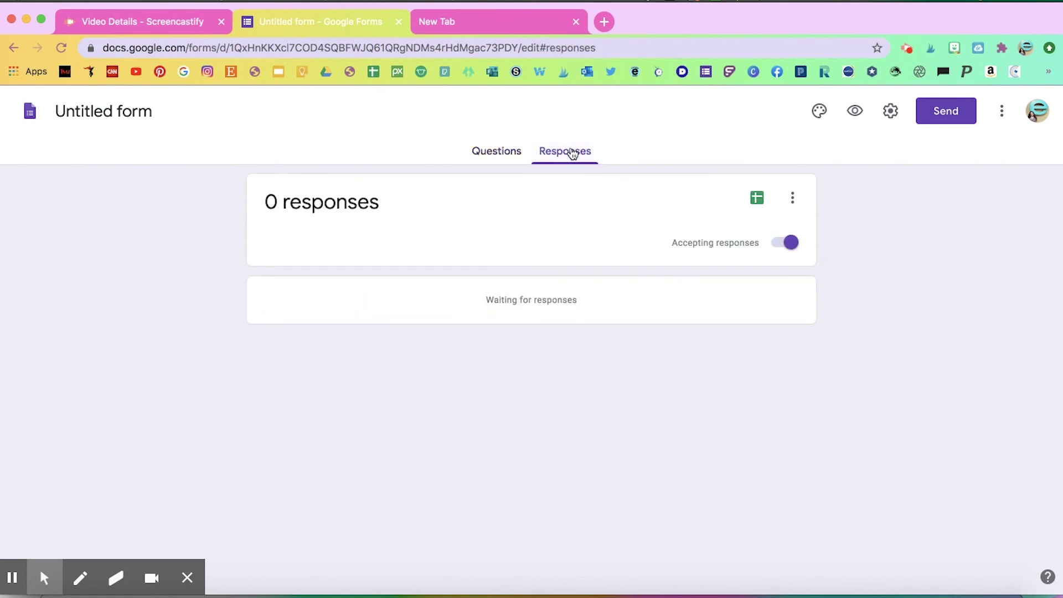
click(474, 149)
Examine the question types available for the untitled question and the form's sending options, closing both without changes.
click(778, 319)
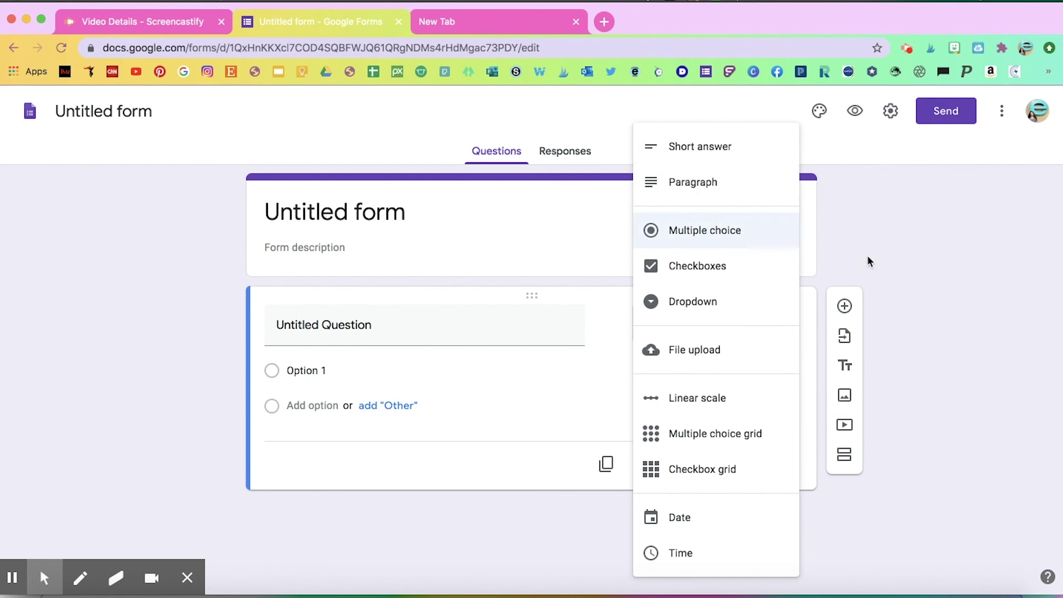
click(908, 272)
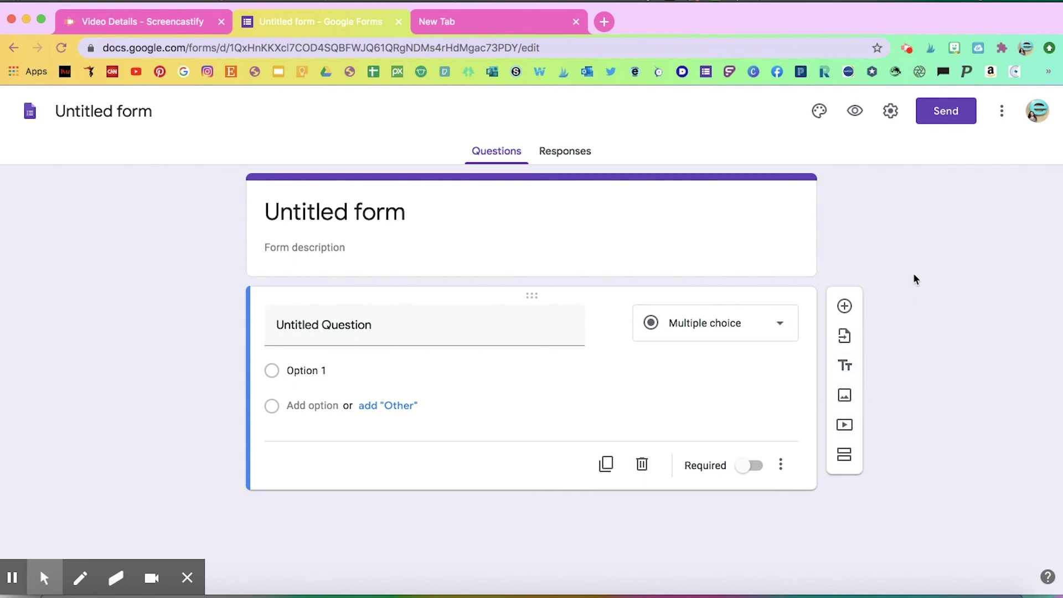
click(958, 122)
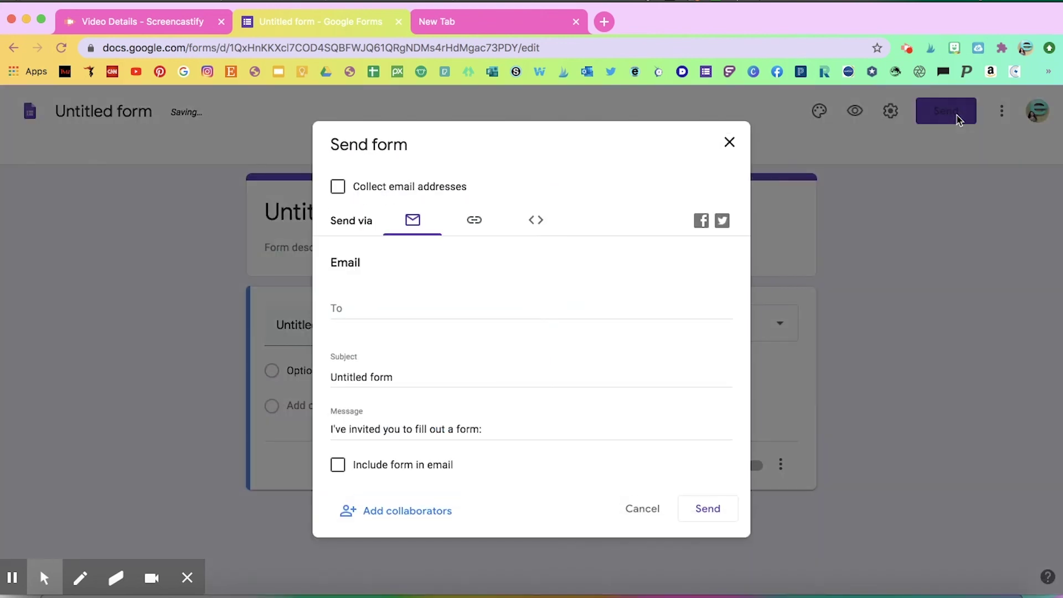
click(729, 143)
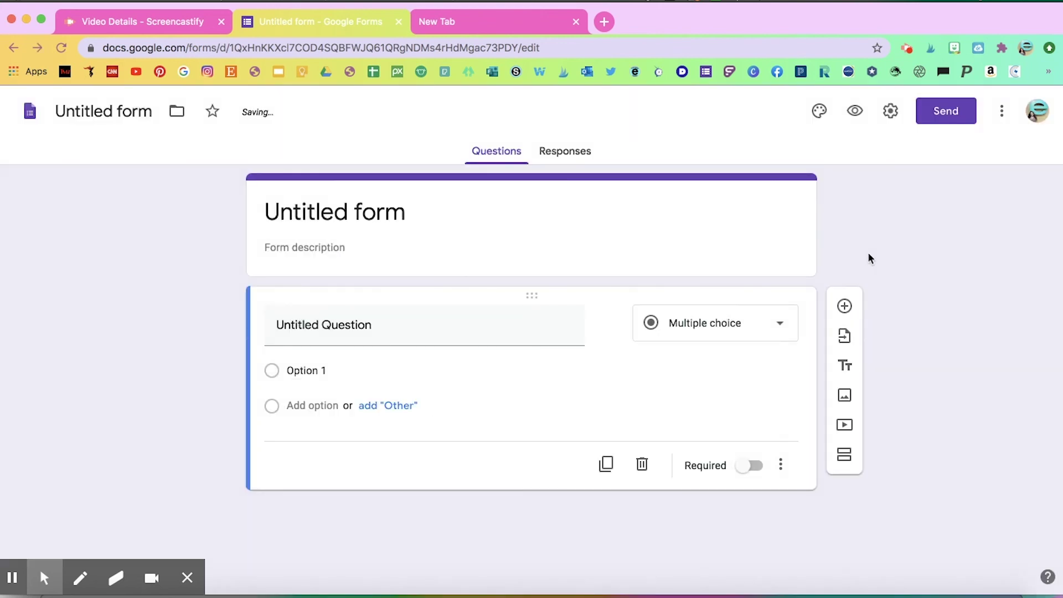